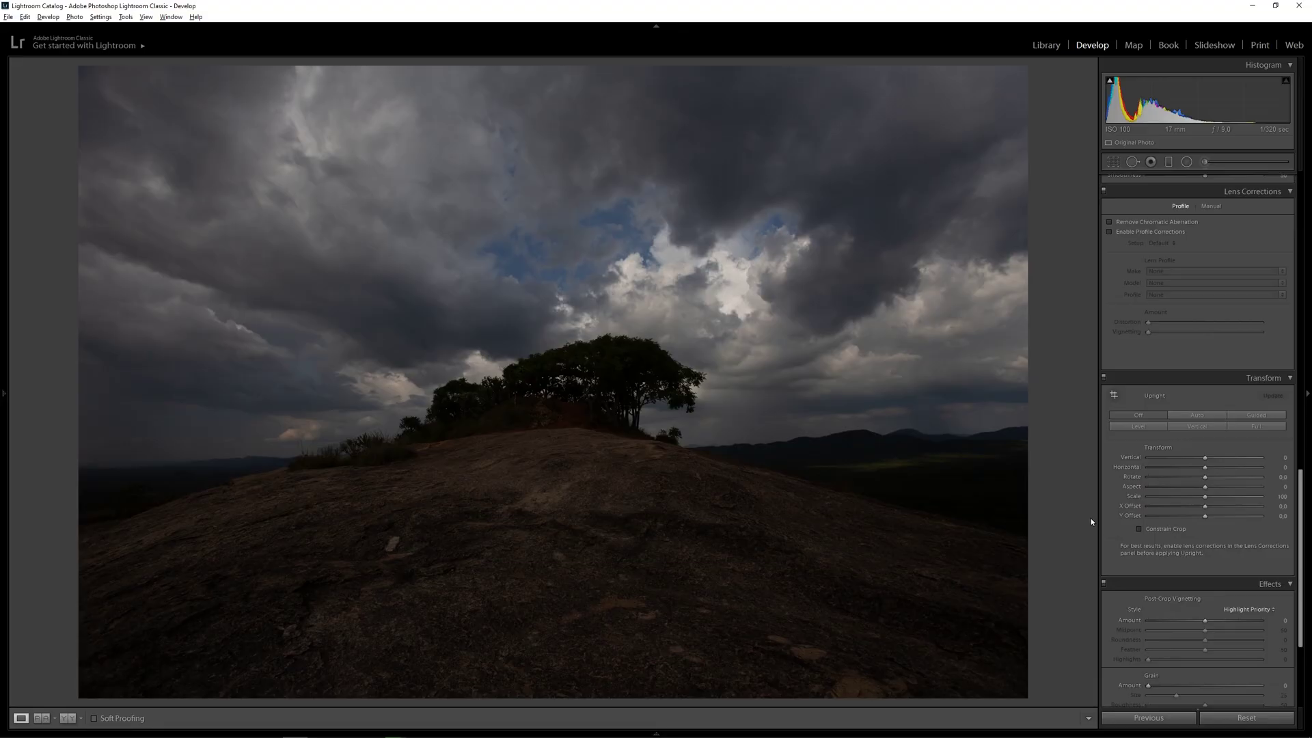
Remove chromatic aberration, then set Highlights to −100 and Shadows to +100
click(1108, 221)
drag(1302, 474, 1301, 175)
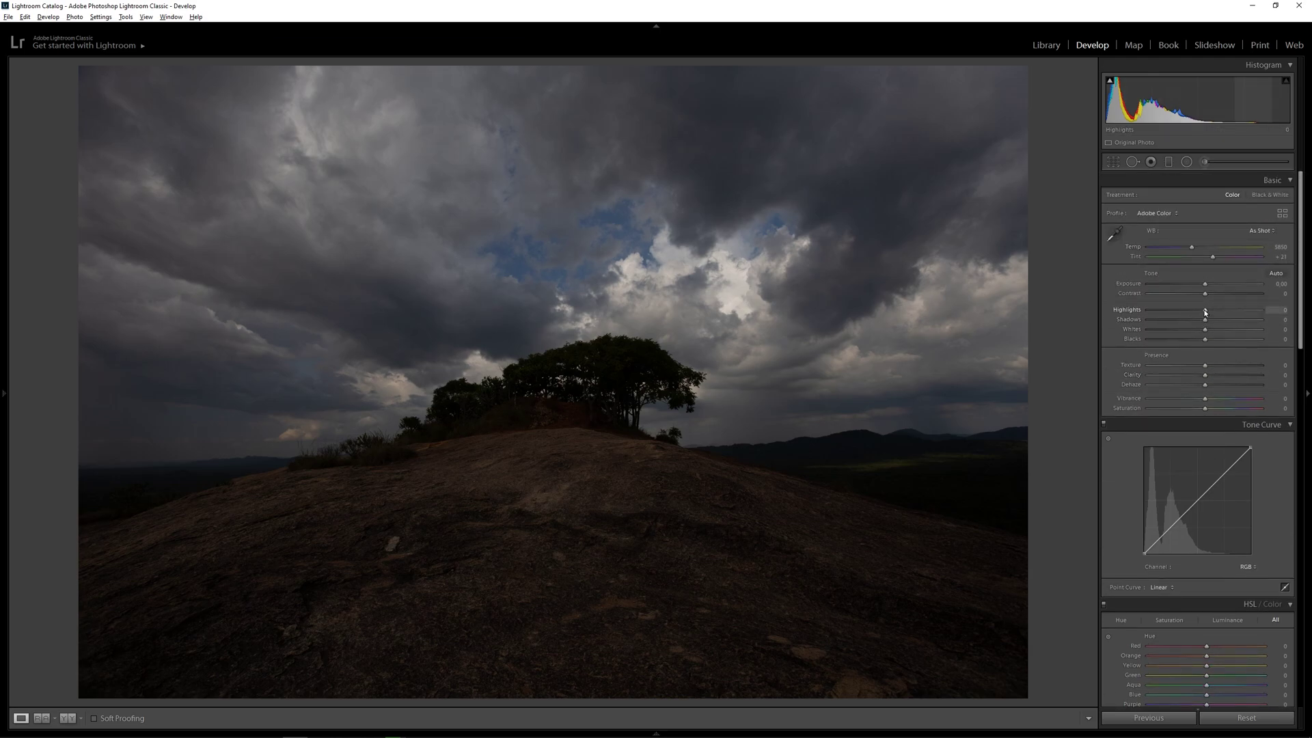
drag(1205, 312, 1121, 309)
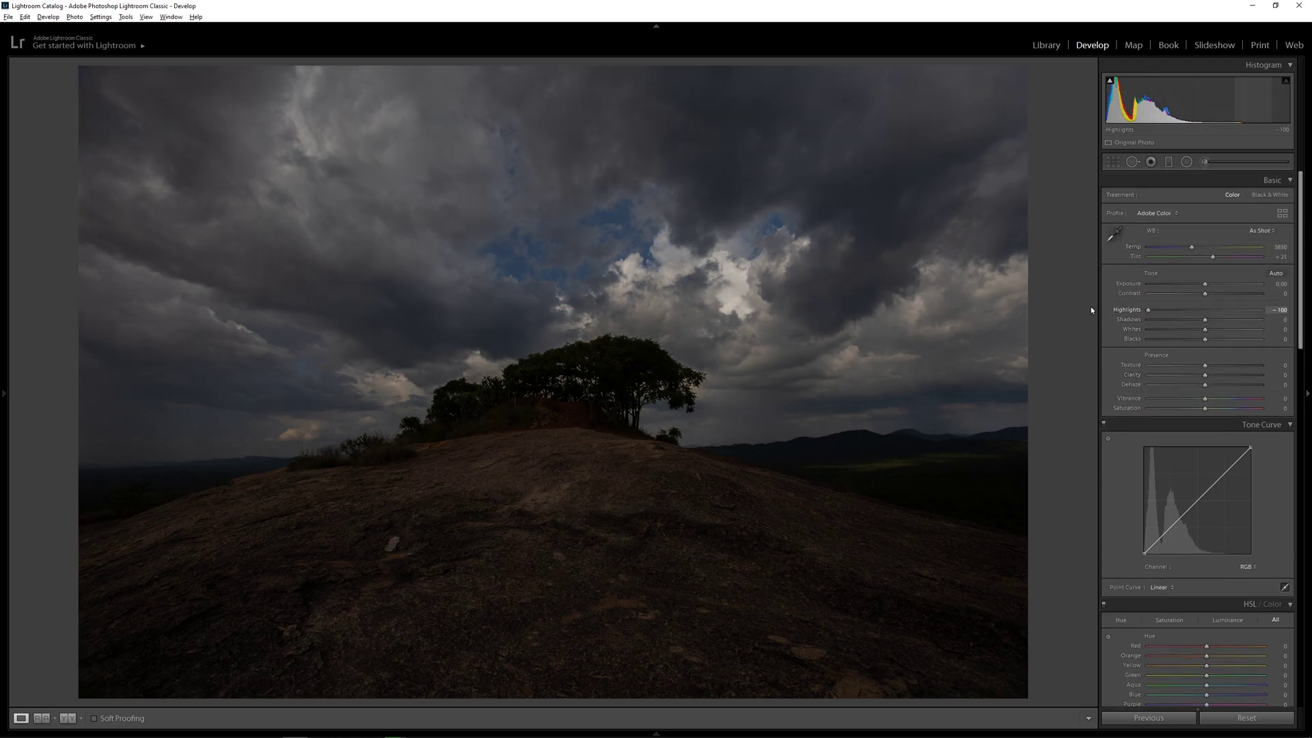
drag(1205, 319, 1300, 324)
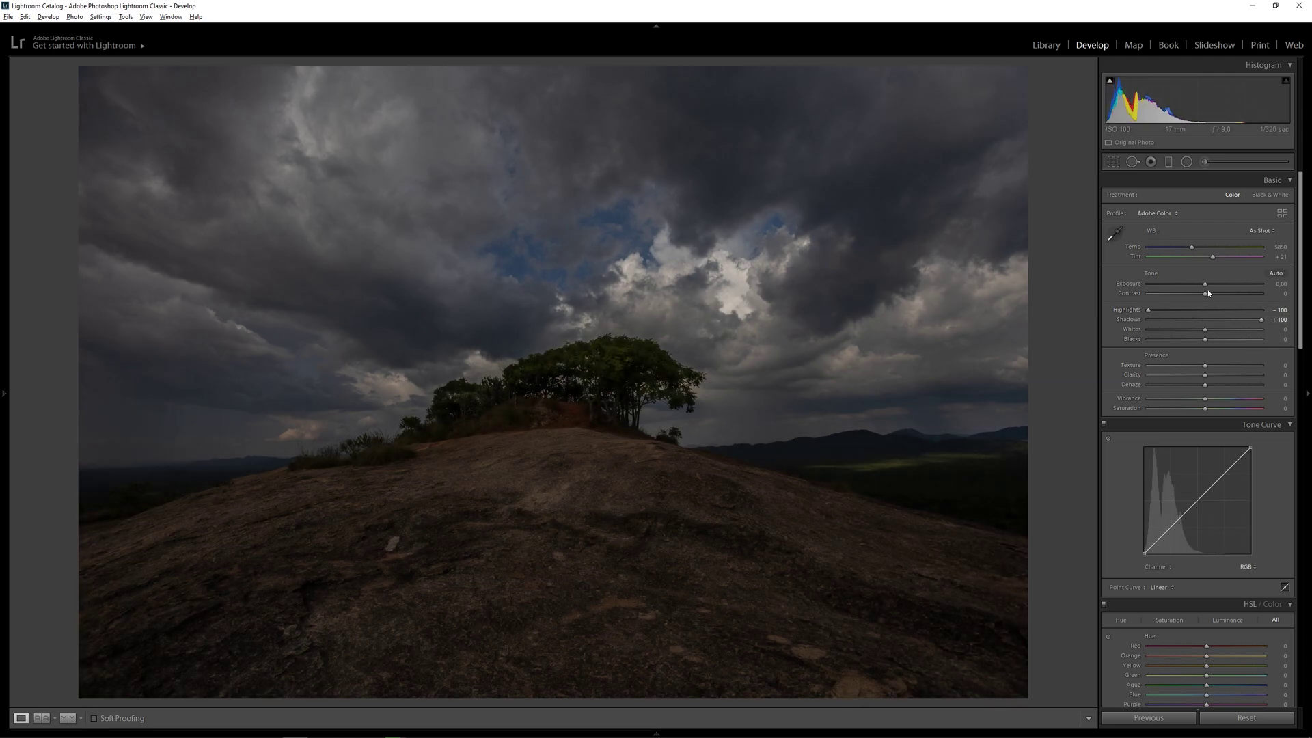
Set Exposure +1.38, Blacks −19 and Whites +36 while checking clipping
drag(1206, 285, 1220, 281)
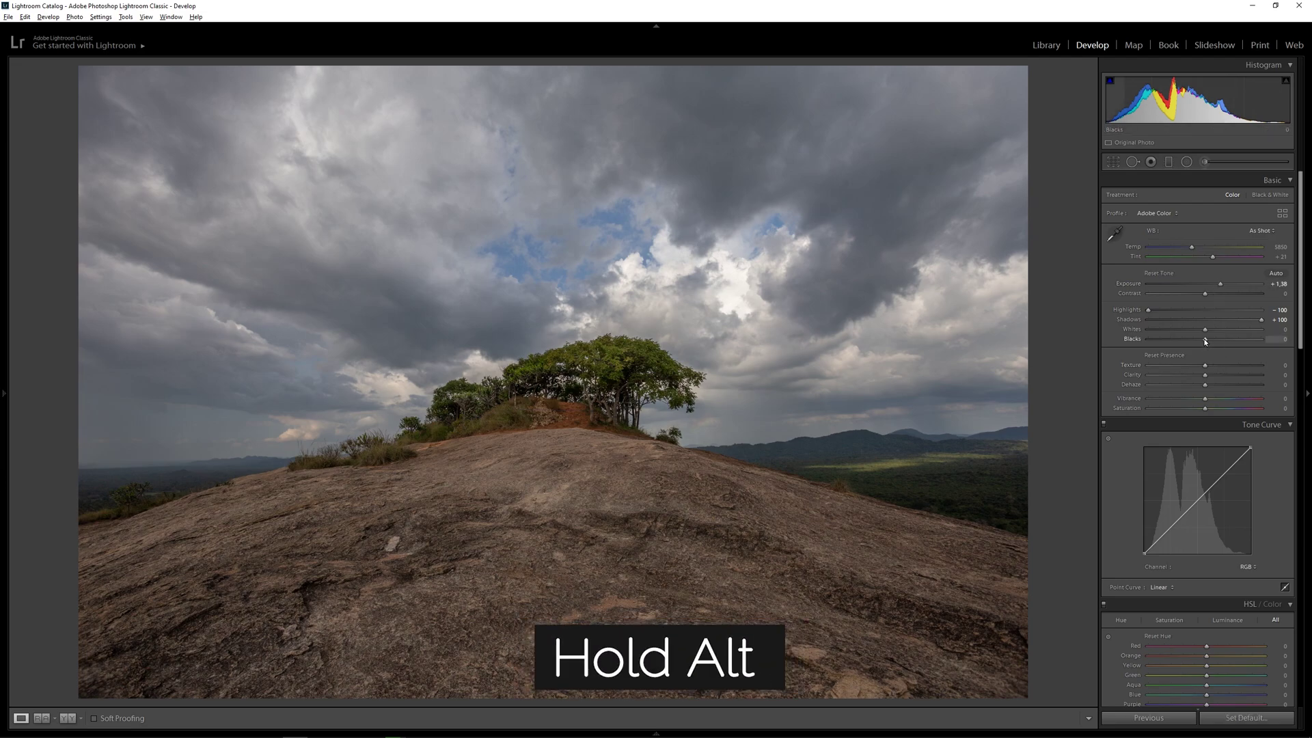
drag(1204, 339, 1193, 343)
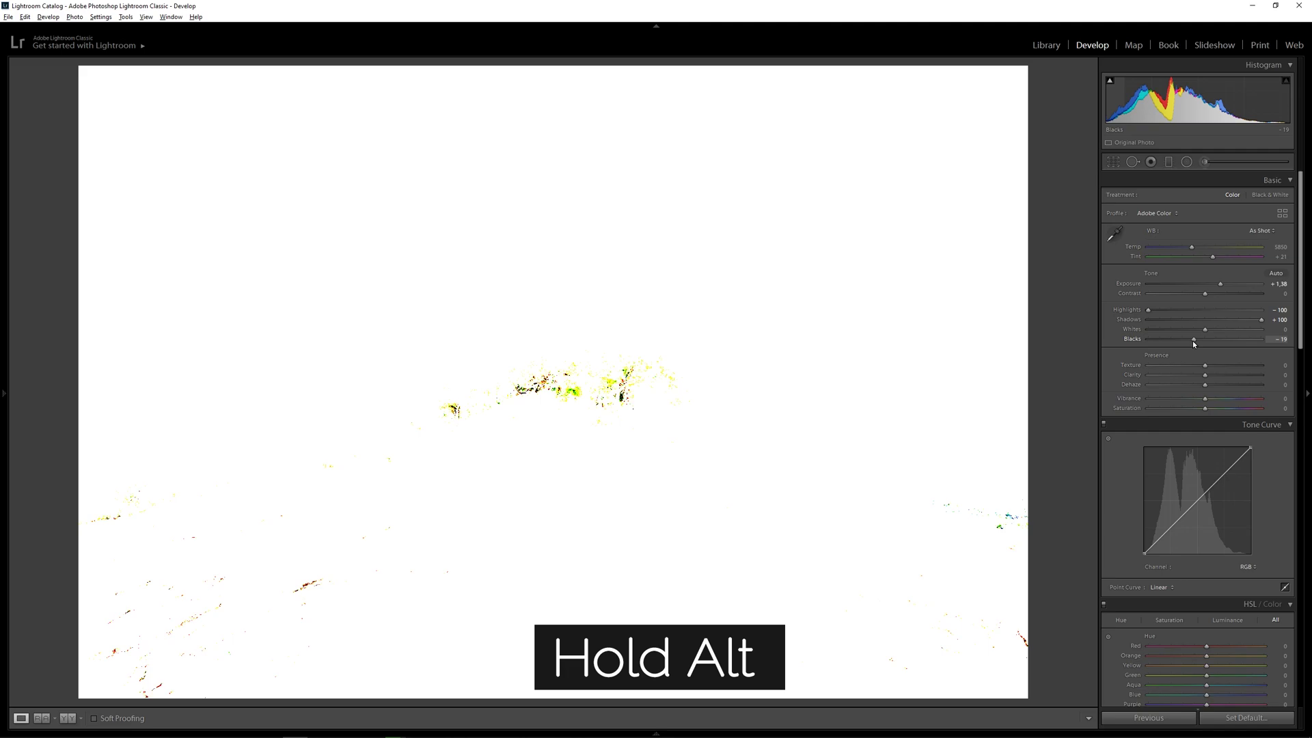
drag(1194, 344, 1194, 344)
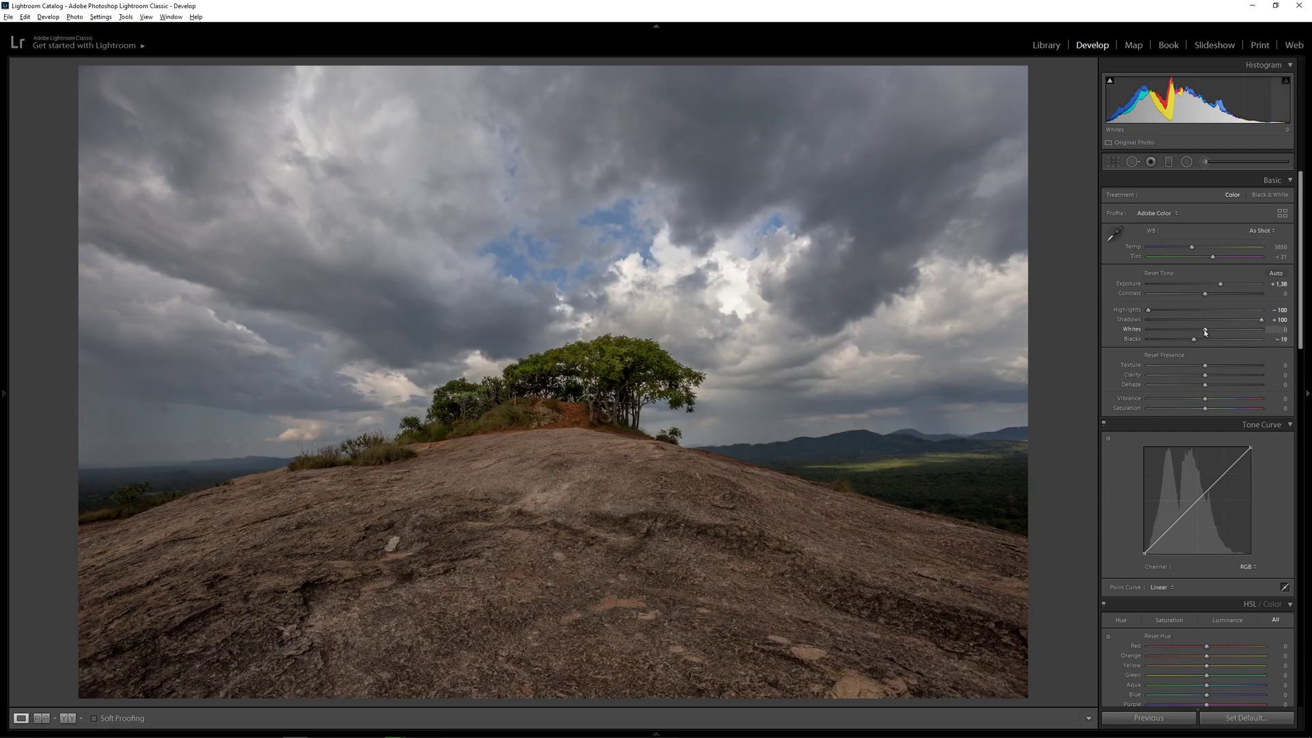
drag(1206, 331, 1223, 332)
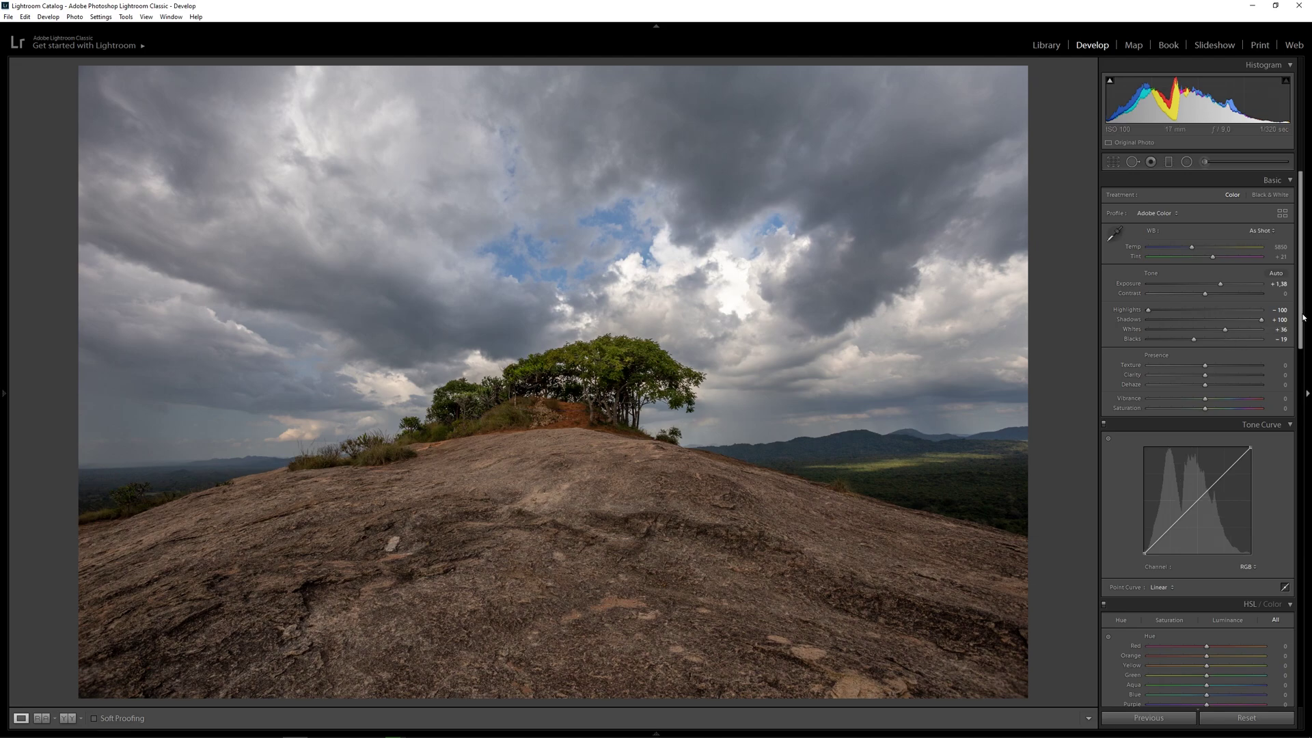
drag(1300, 328, 1293, 647)
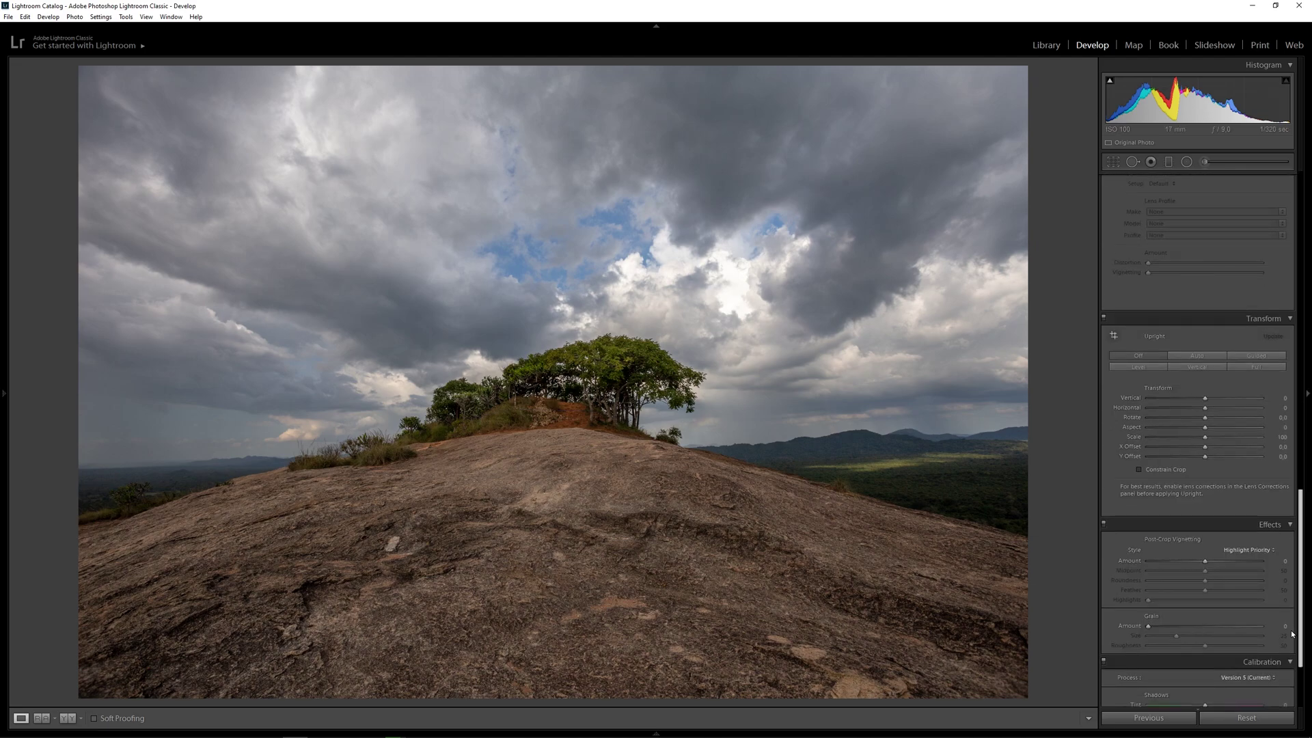
Apply Guided Upright with a horizon guide and a vertical guide through the tree
click(1114, 279)
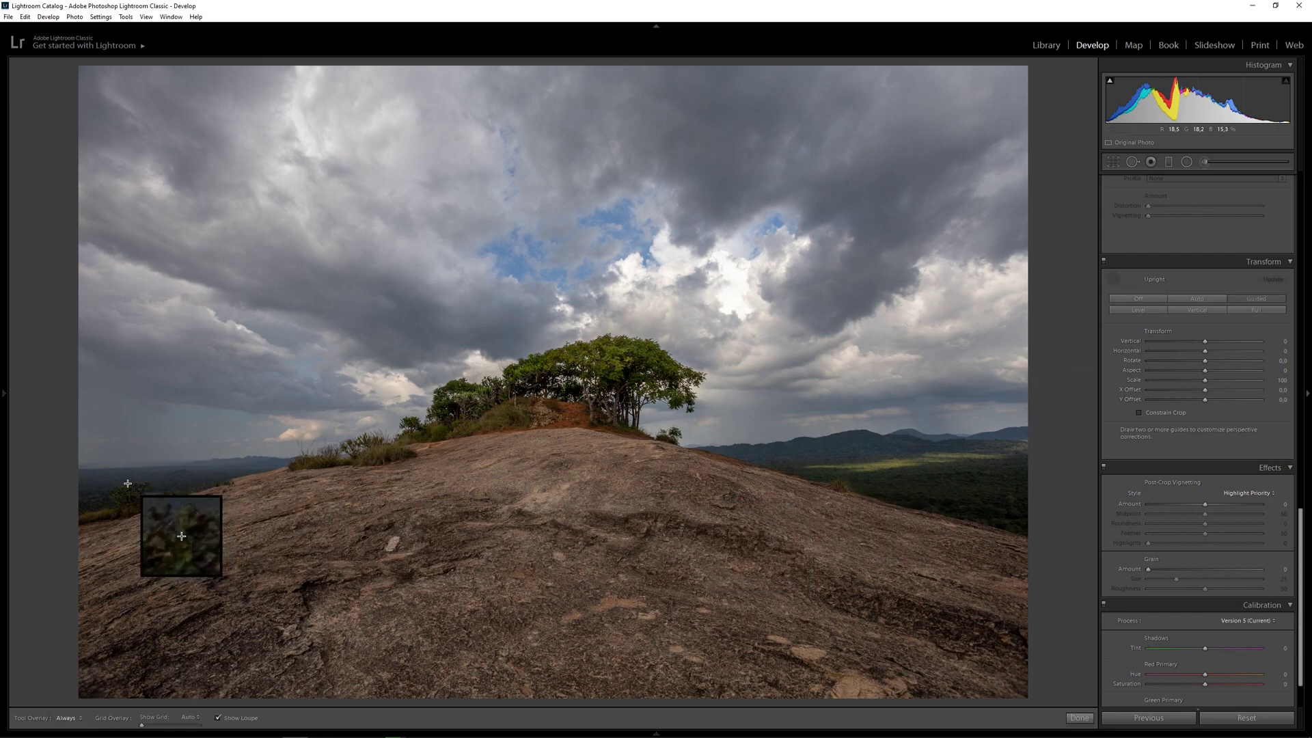
drag(99, 471, 1013, 442)
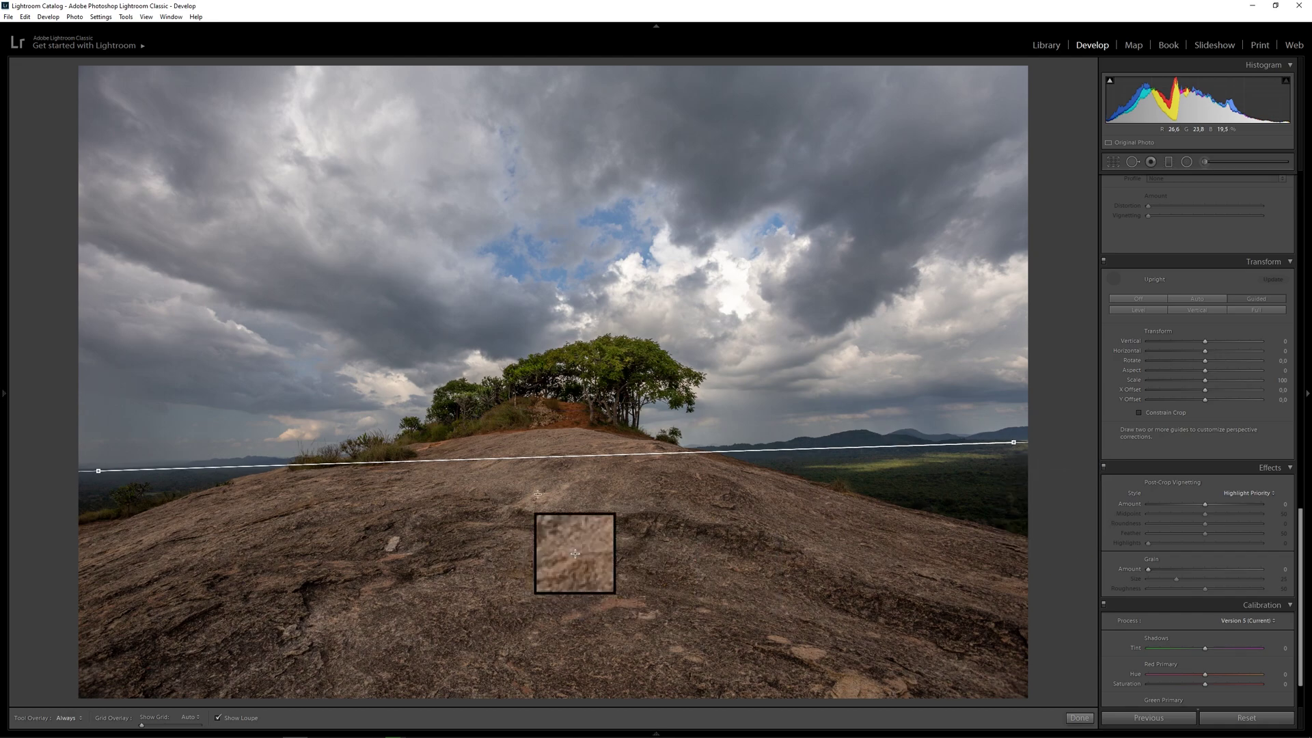
drag(546, 82, 569, 694)
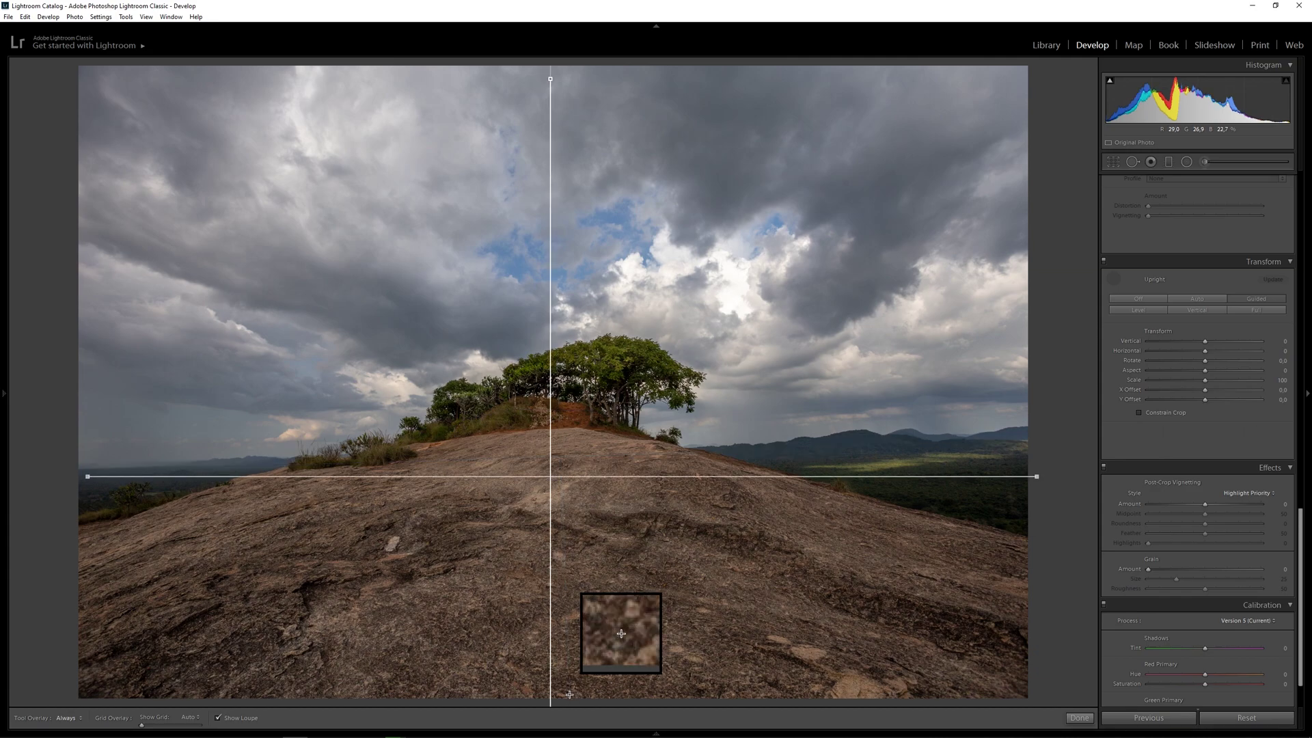
key(Return)
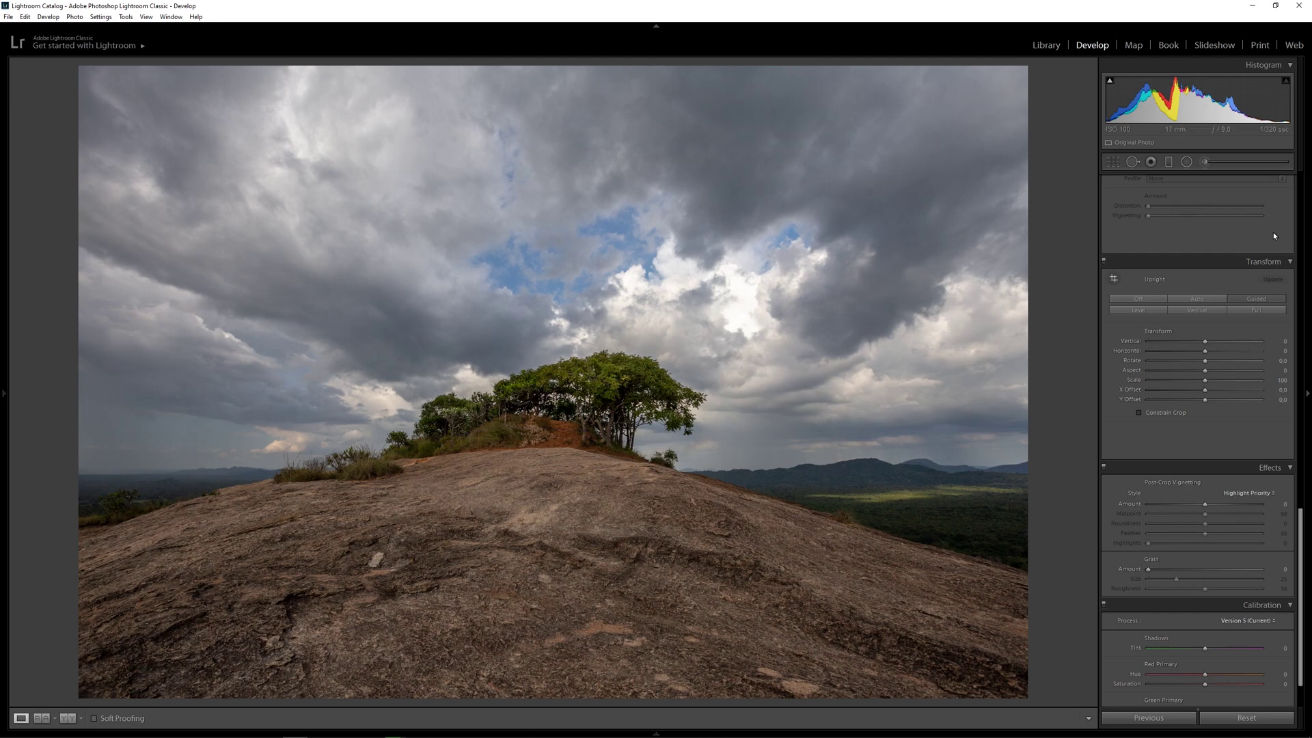
Crop to a 16 x 9 aspect, positioning the frame to trim sky and foreground rock
click(1115, 162)
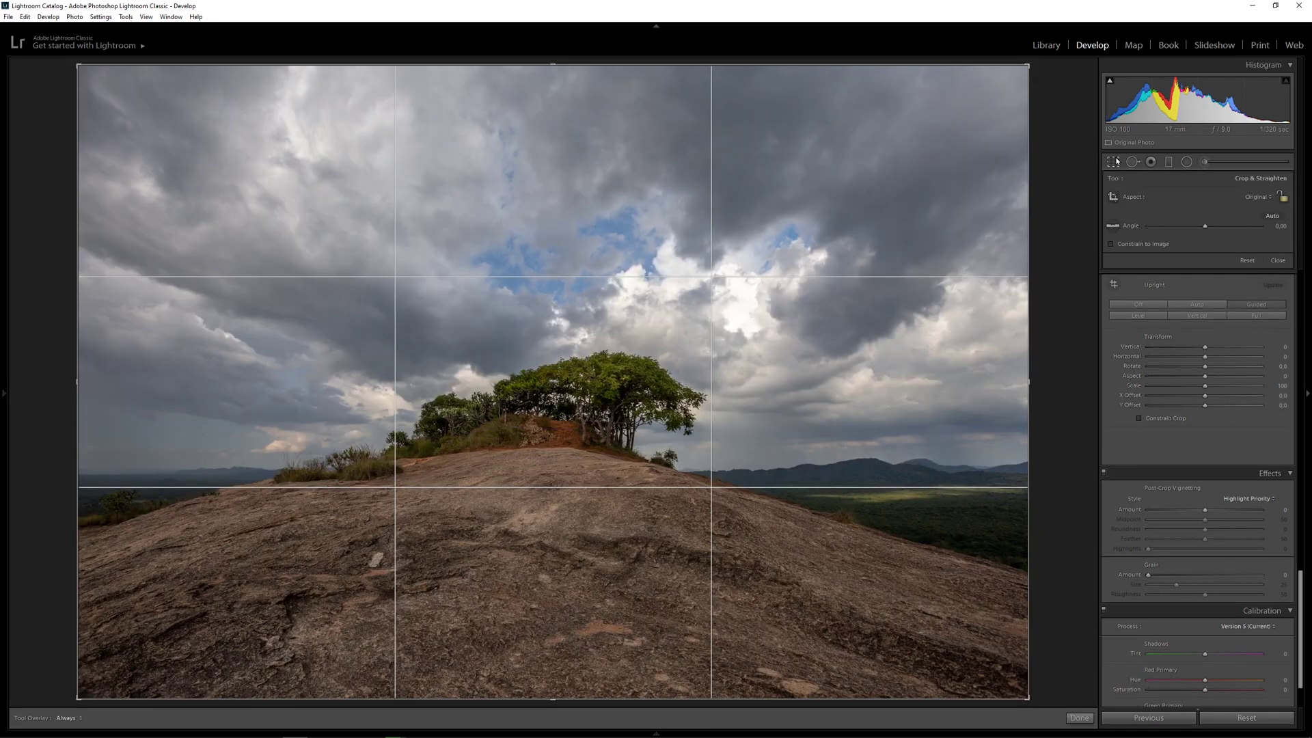
click(1273, 203)
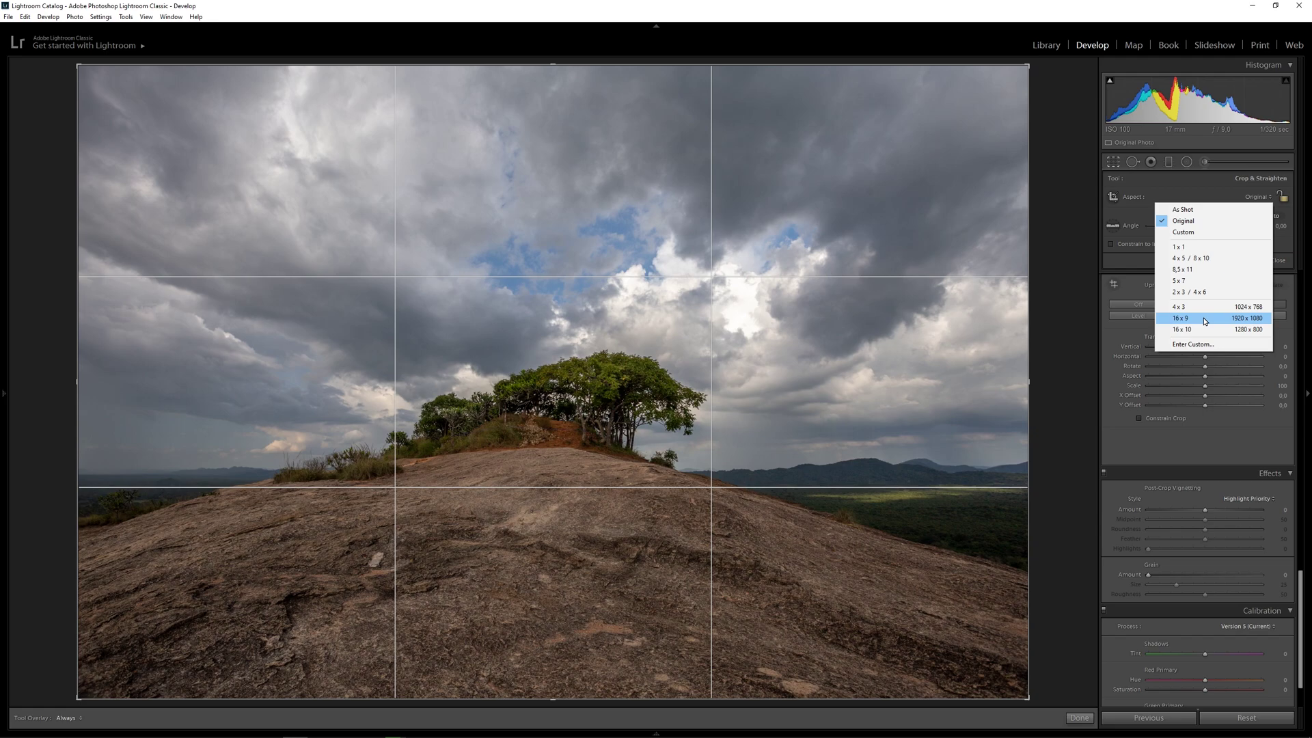
click(1205, 319)
drag(649, 557, 612, 538)
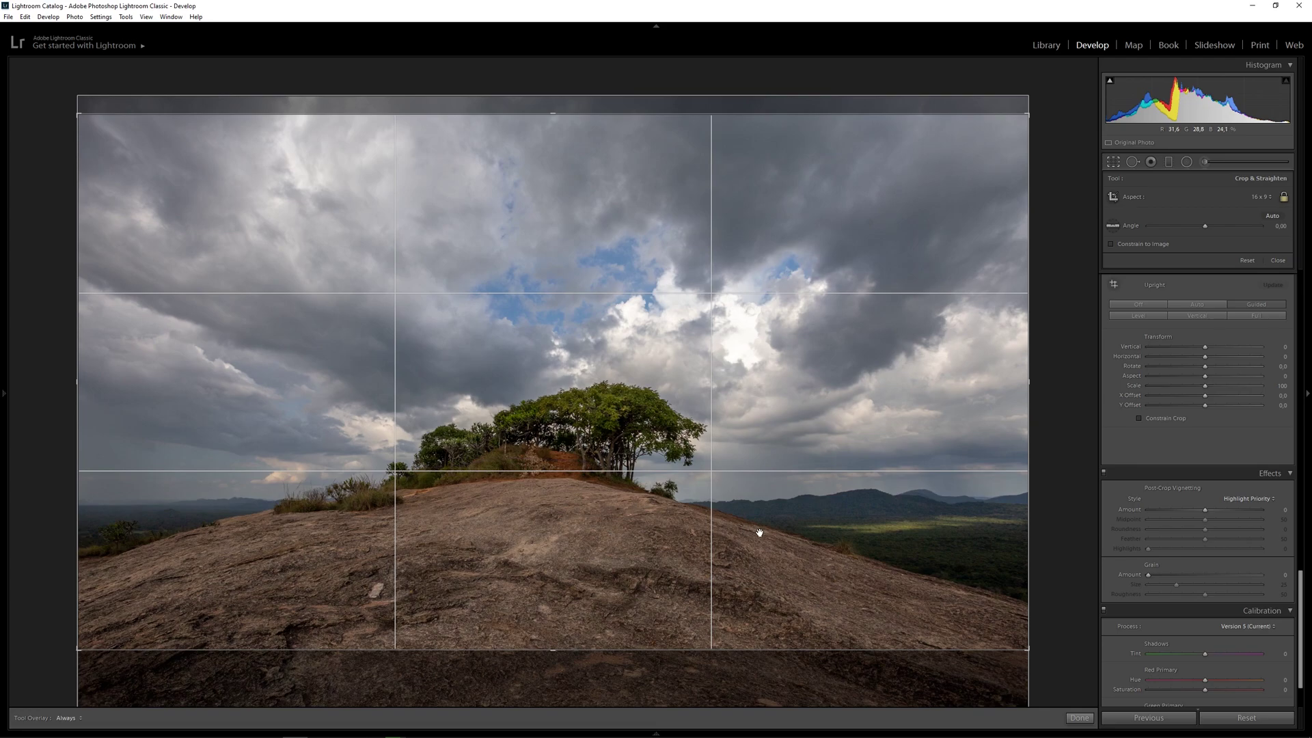
key(Return)
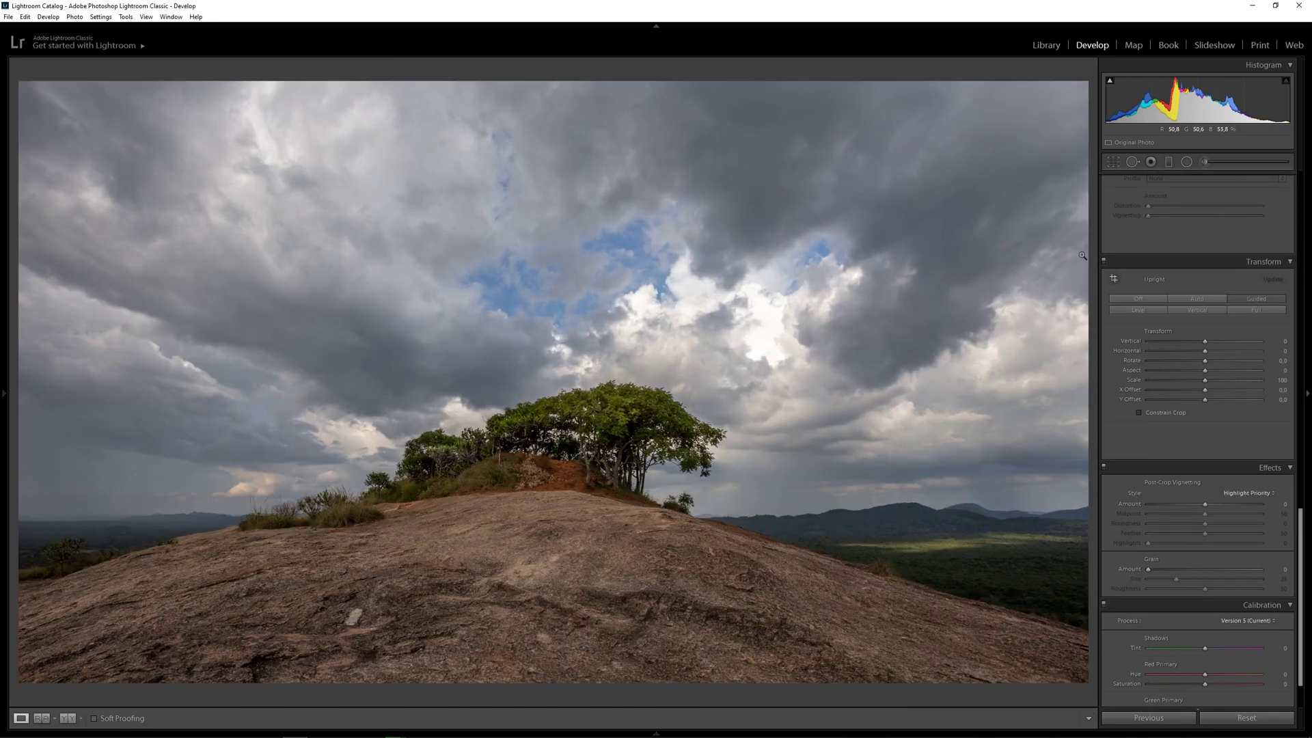
click(1133, 162)
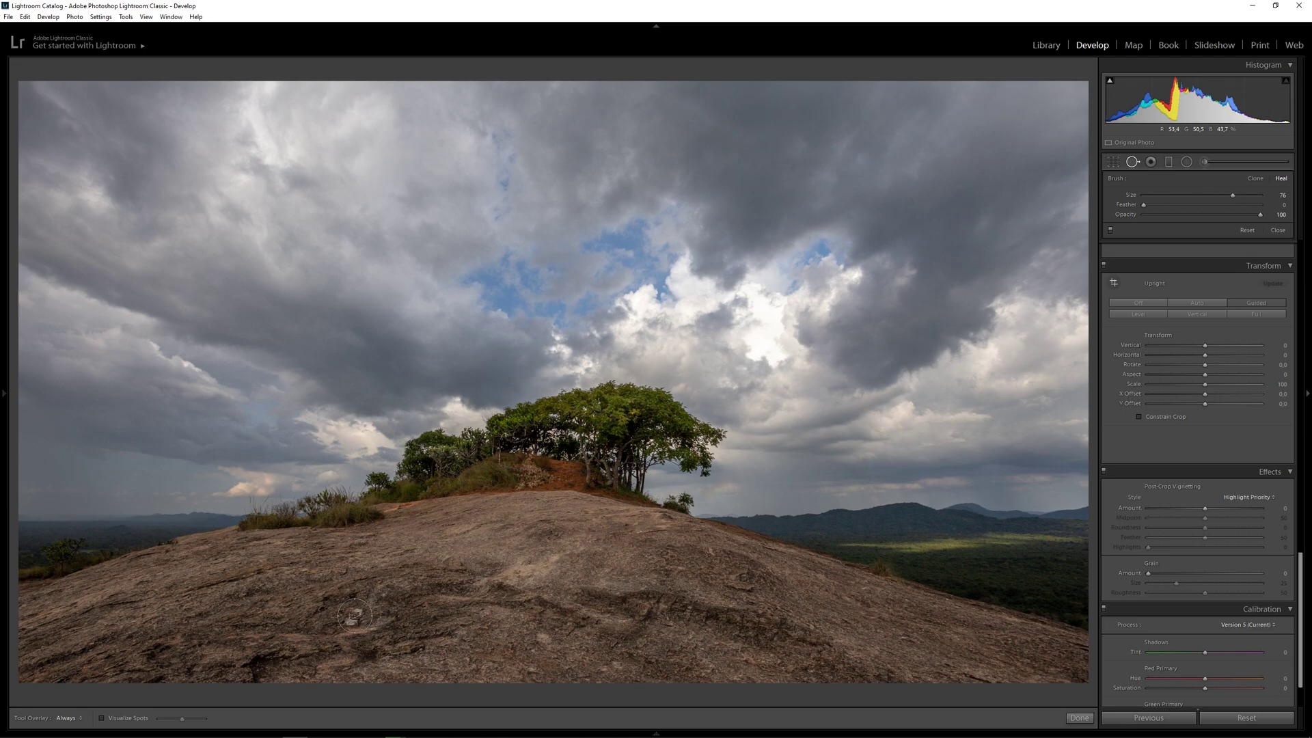
Heal the white stone on the lower-left rock using a nearby clean rock patch as source
click(354, 616)
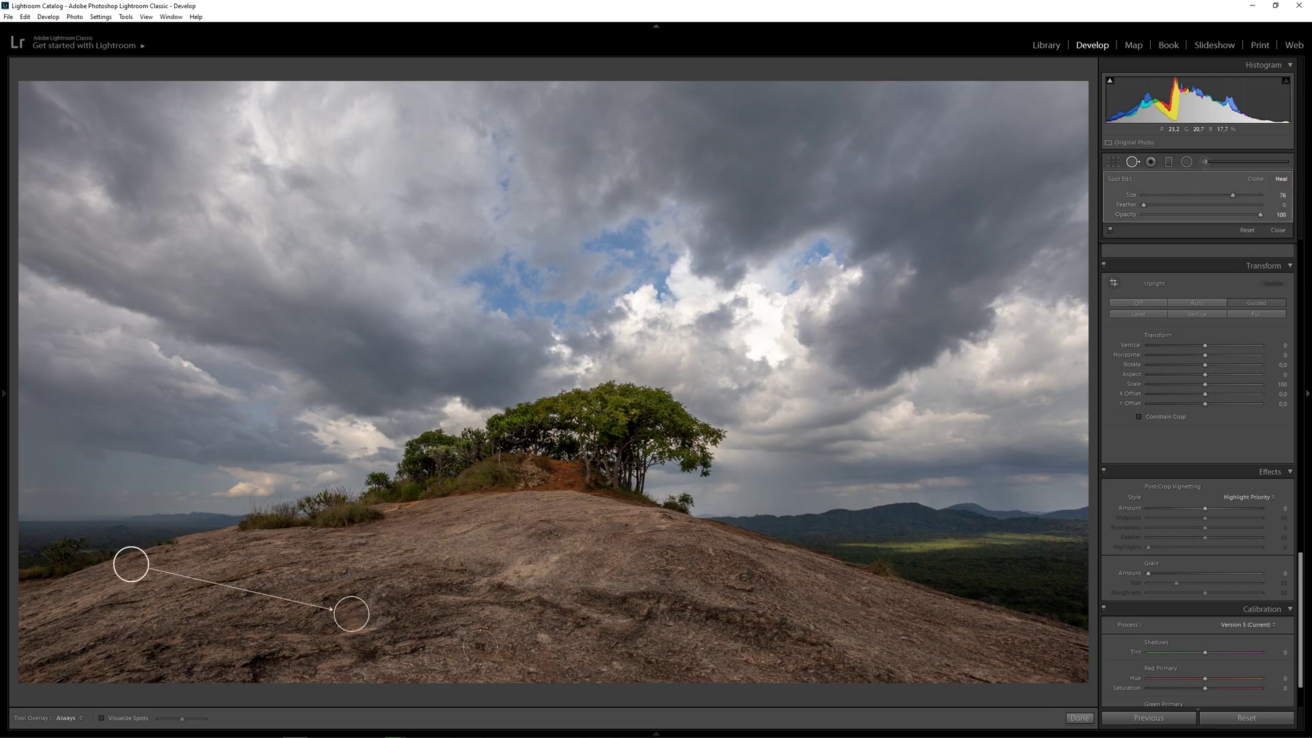
drag(131, 564, 257, 618)
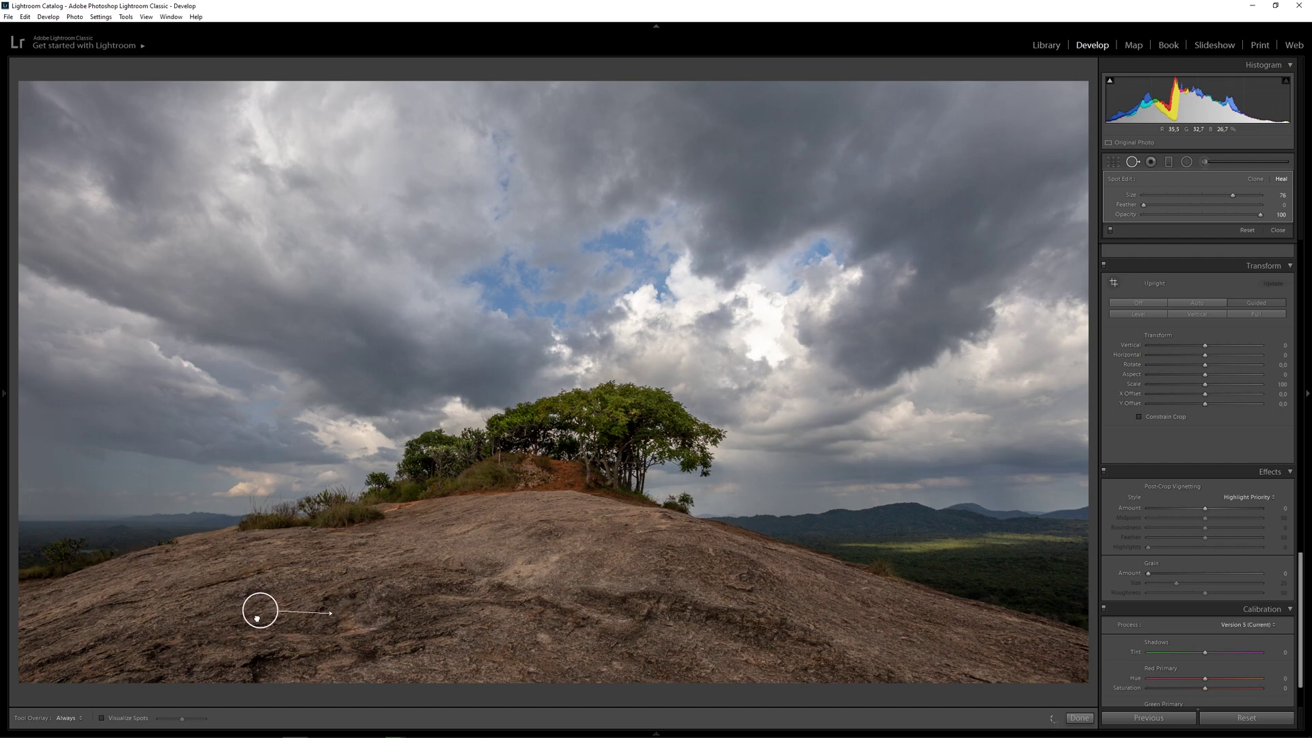
drag(257, 618, 246, 614)
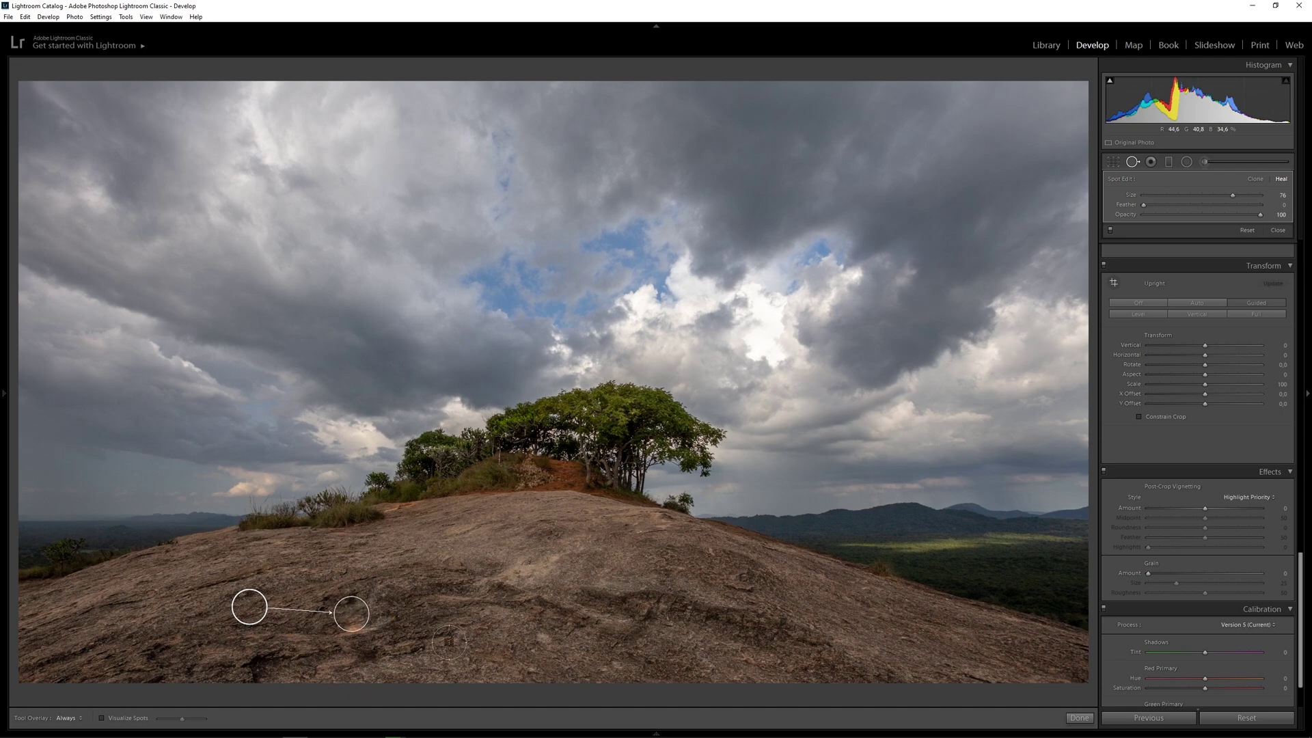
key(q)
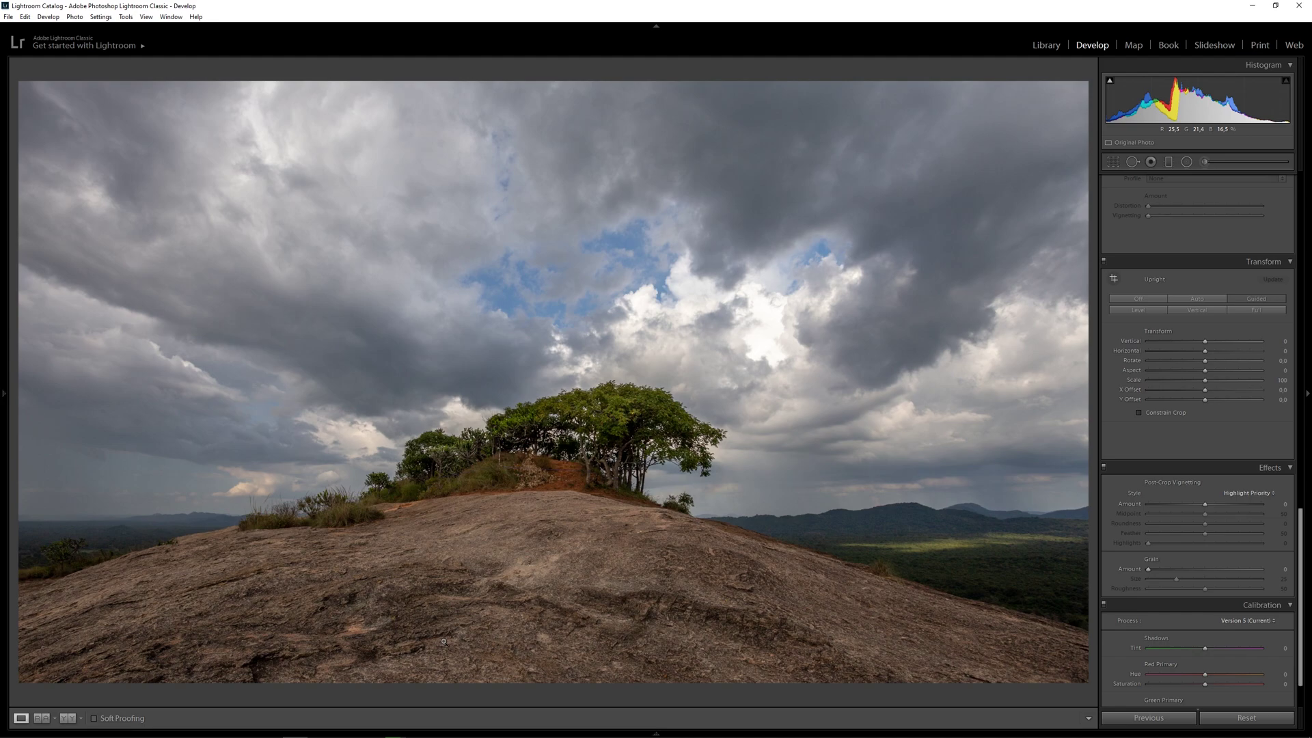
Set the white balance to Temp 6480 and Tint +32 in the Basic panel
scroll(1196, 410, up, 5)
scroll(1195, 410, up, 5)
scroll(1196, 410, up, 5)
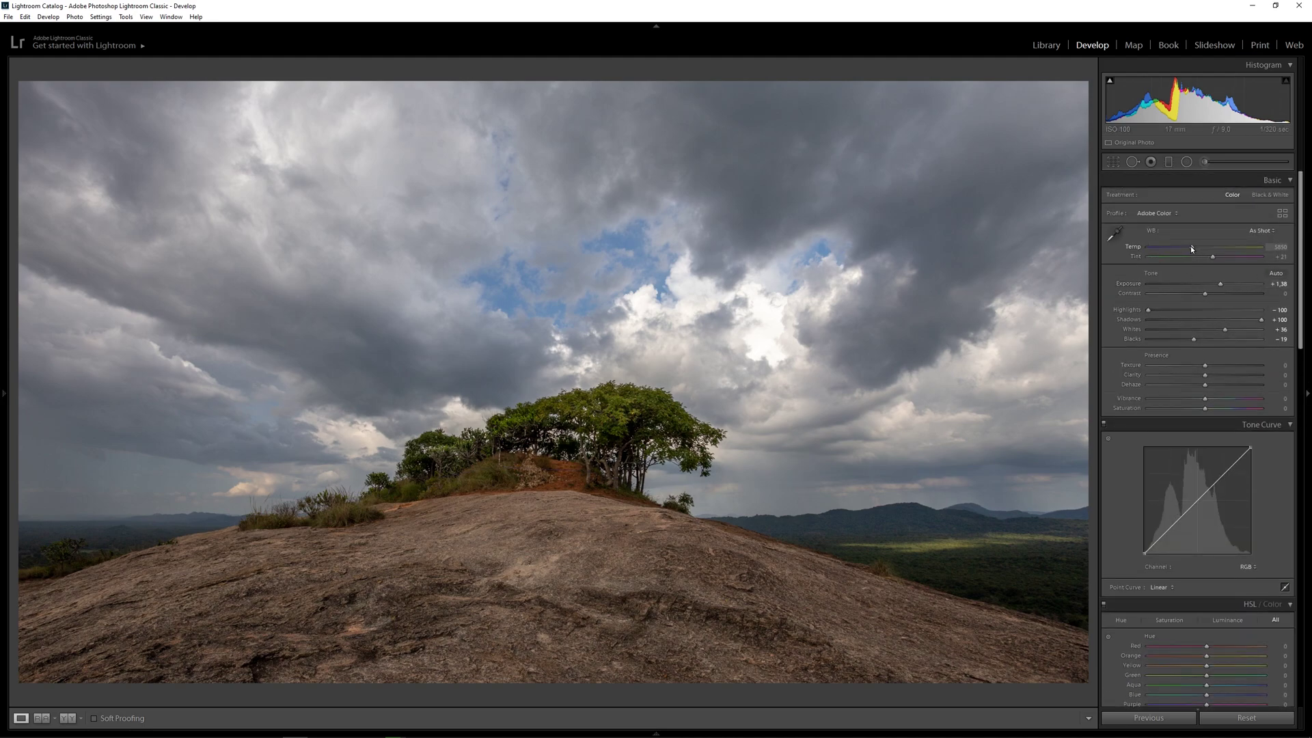
drag(1191, 247, 1198, 245)
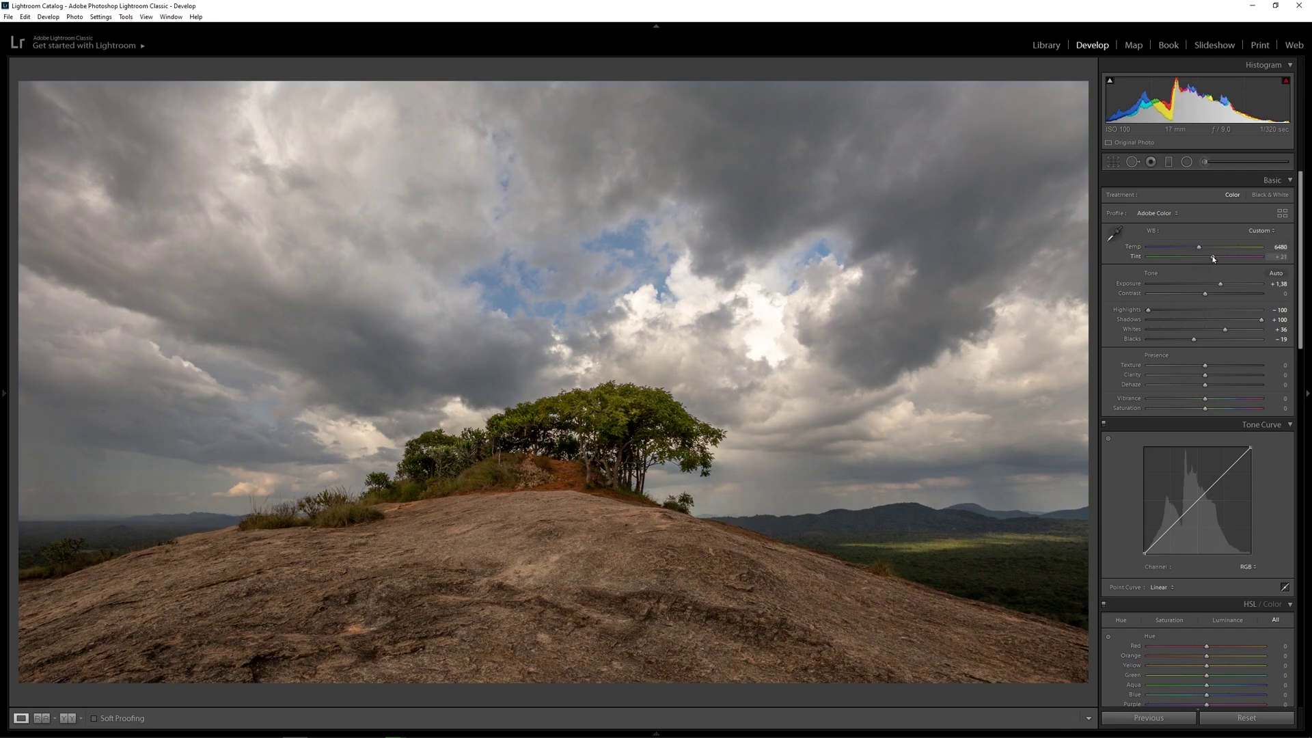
drag(1214, 258, 1216, 258)
drag(1217, 257, 1218, 257)
Add an inverted radial filter centred on the tree, with Tint reset and Temp 32
click(1186, 162)
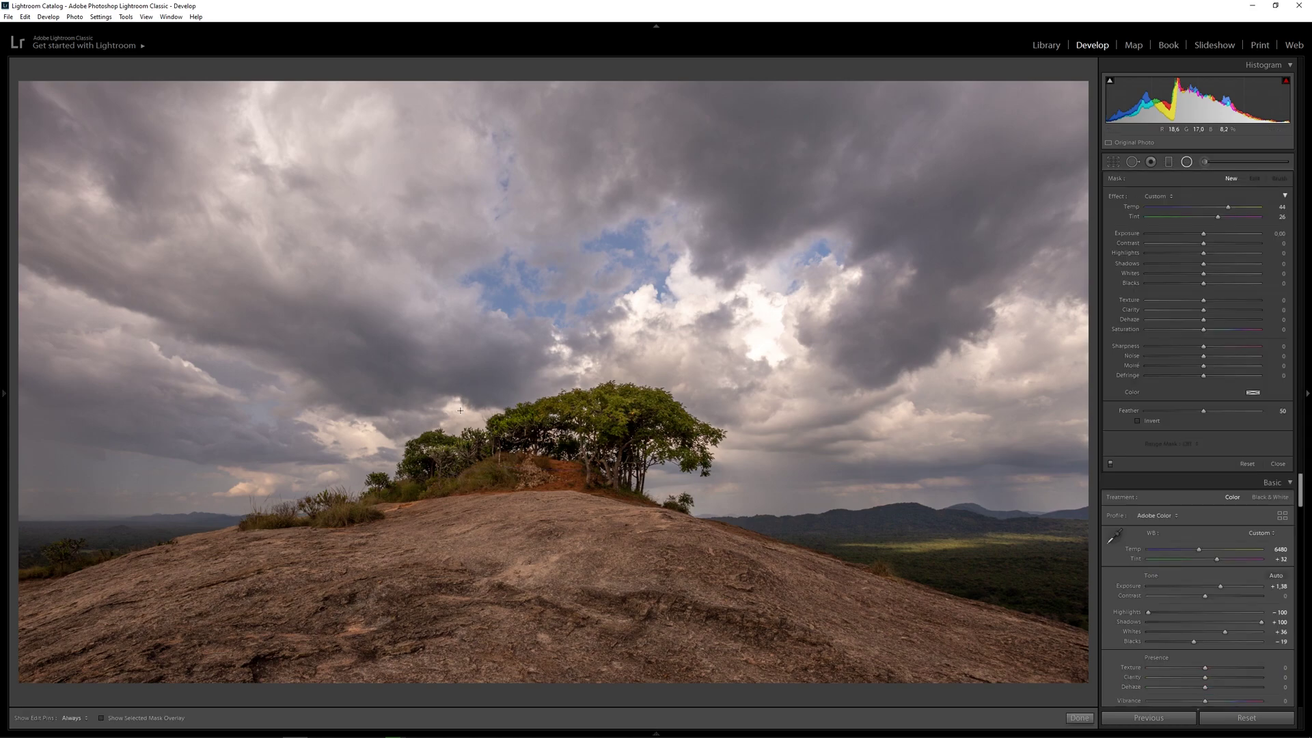
drag(391, 345, 742, 446)
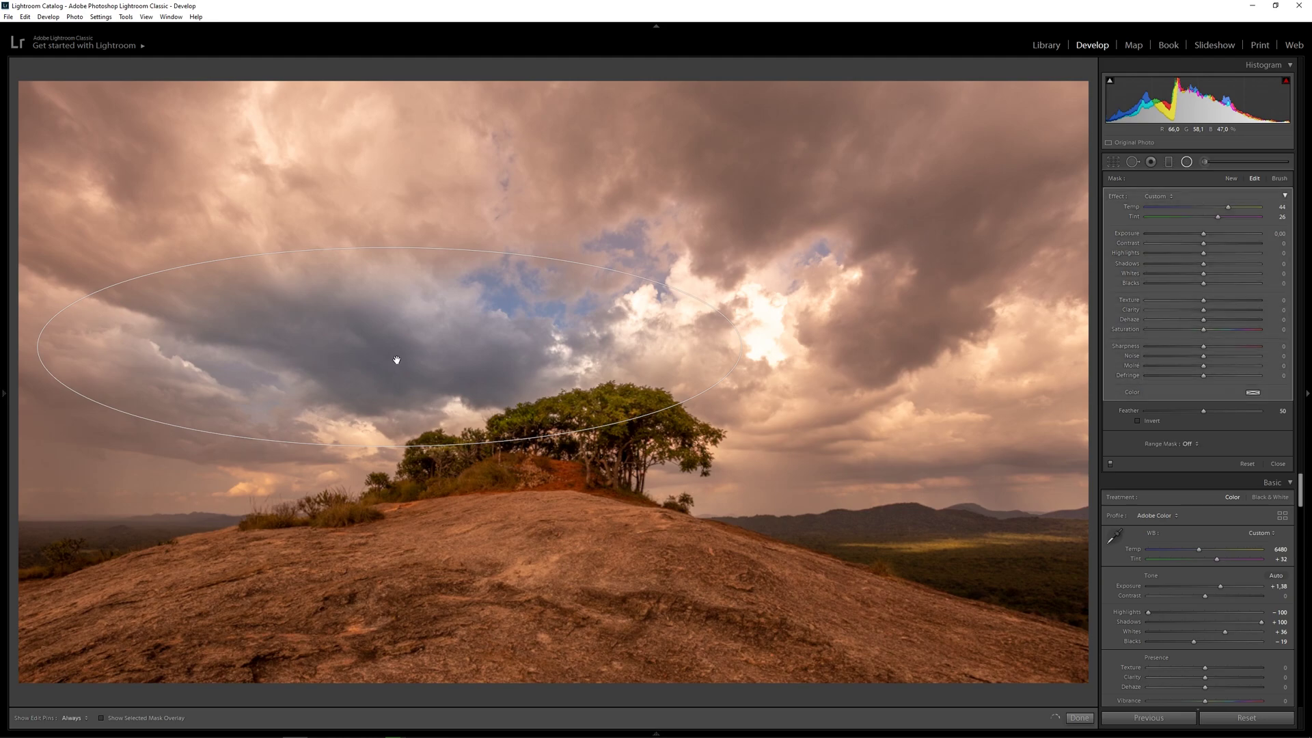
mouse_move(390, 350)
mouse_down()
mouse_move(591, 411)
mouse_move(580, 379)
mouse_up()
click(1138, 421)
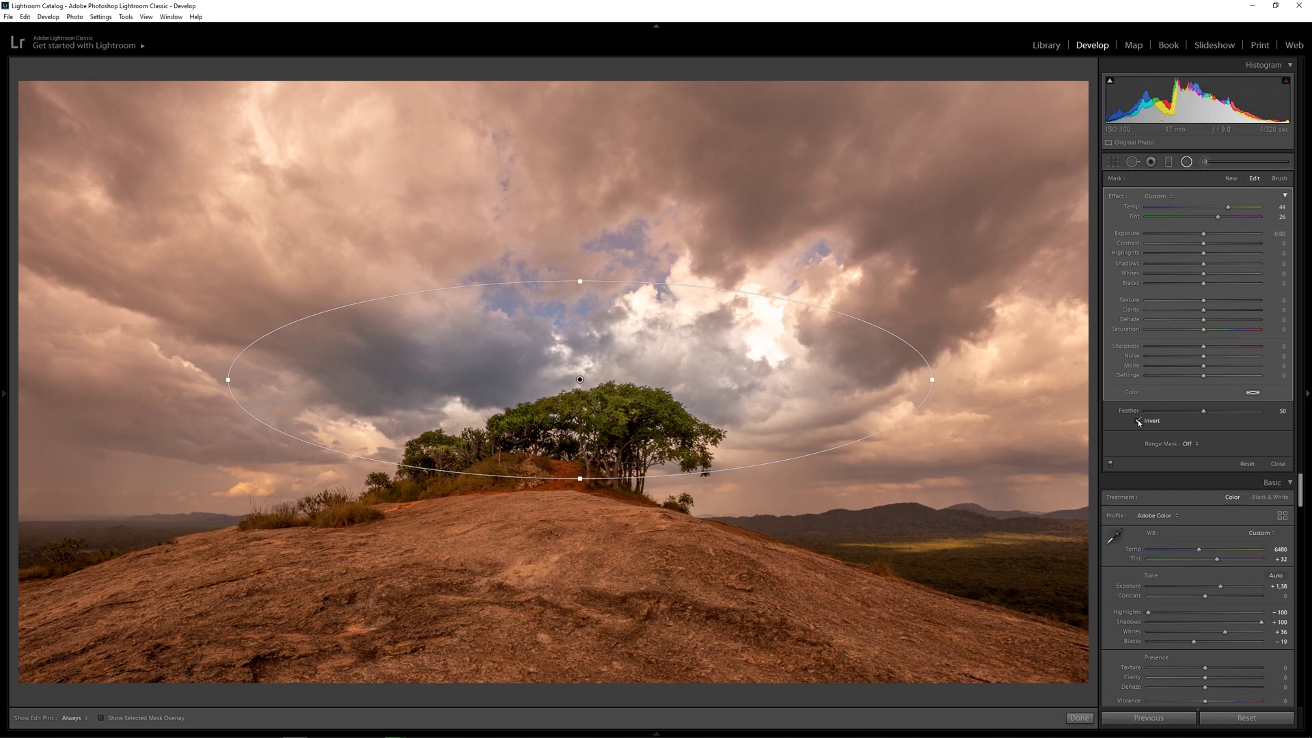
double_click(1228, 216)
mouse_move(1203, 206)
mouse_down()
mouse_move(1226, 207)
mouse_move(1216, 218)
mouse_move(1228, 207)
mouse_move(1221, 222)
mouse_up()
Mask the glow by Luminance (range 88) and set Saturation 81, Temp 72, Tint 50
click(1201, 446)
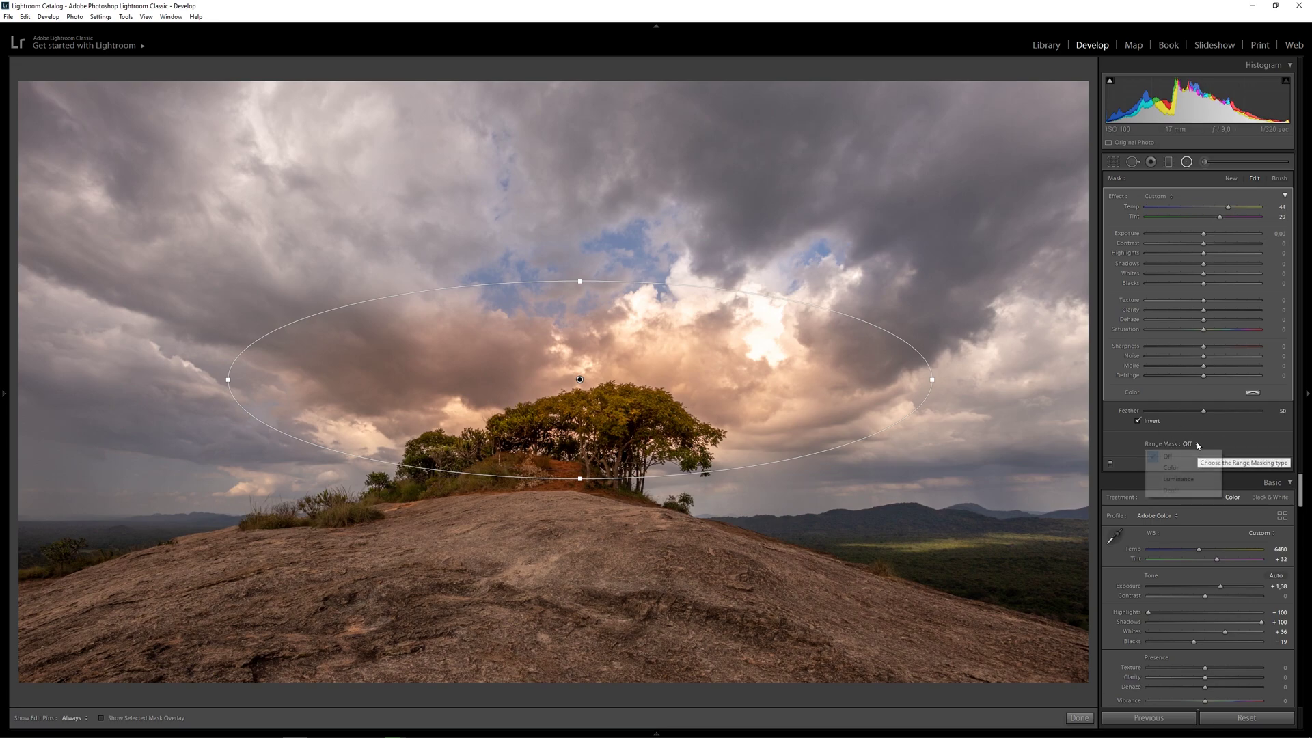
click(1187, 481)
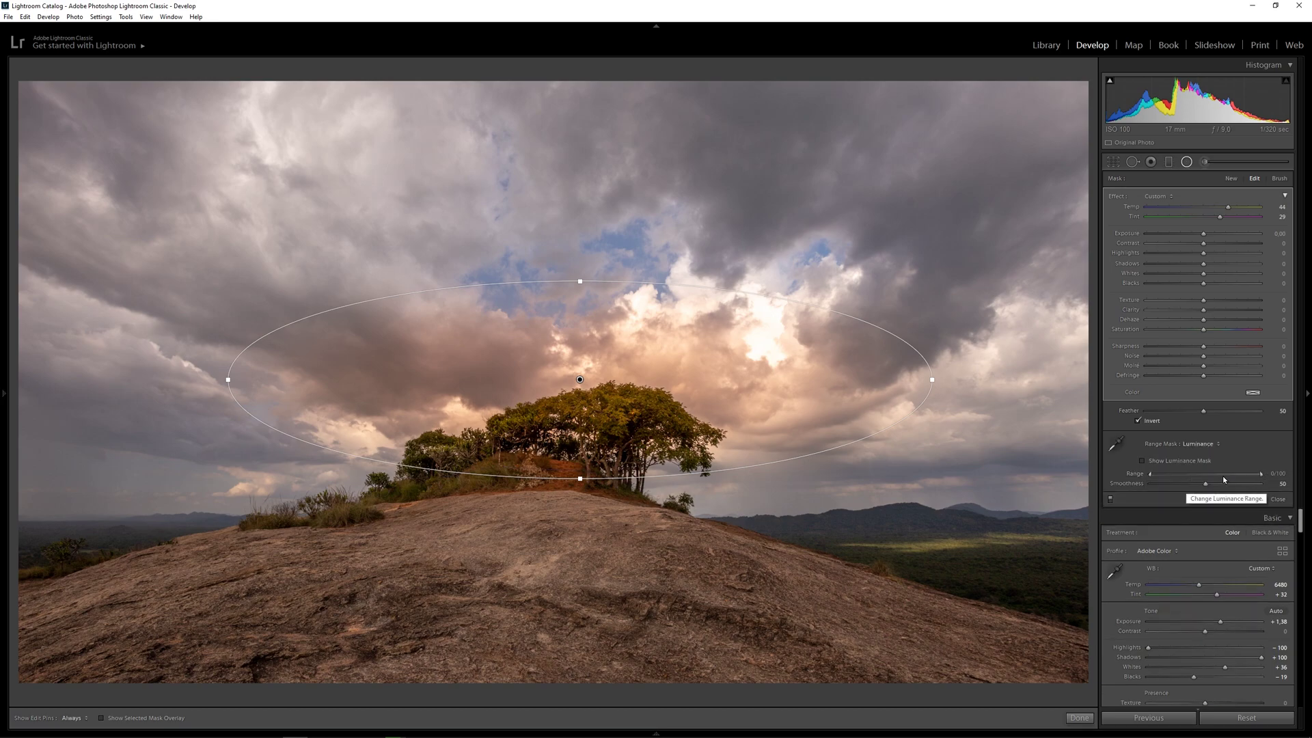
drag(1261, 474, 1245, 478)
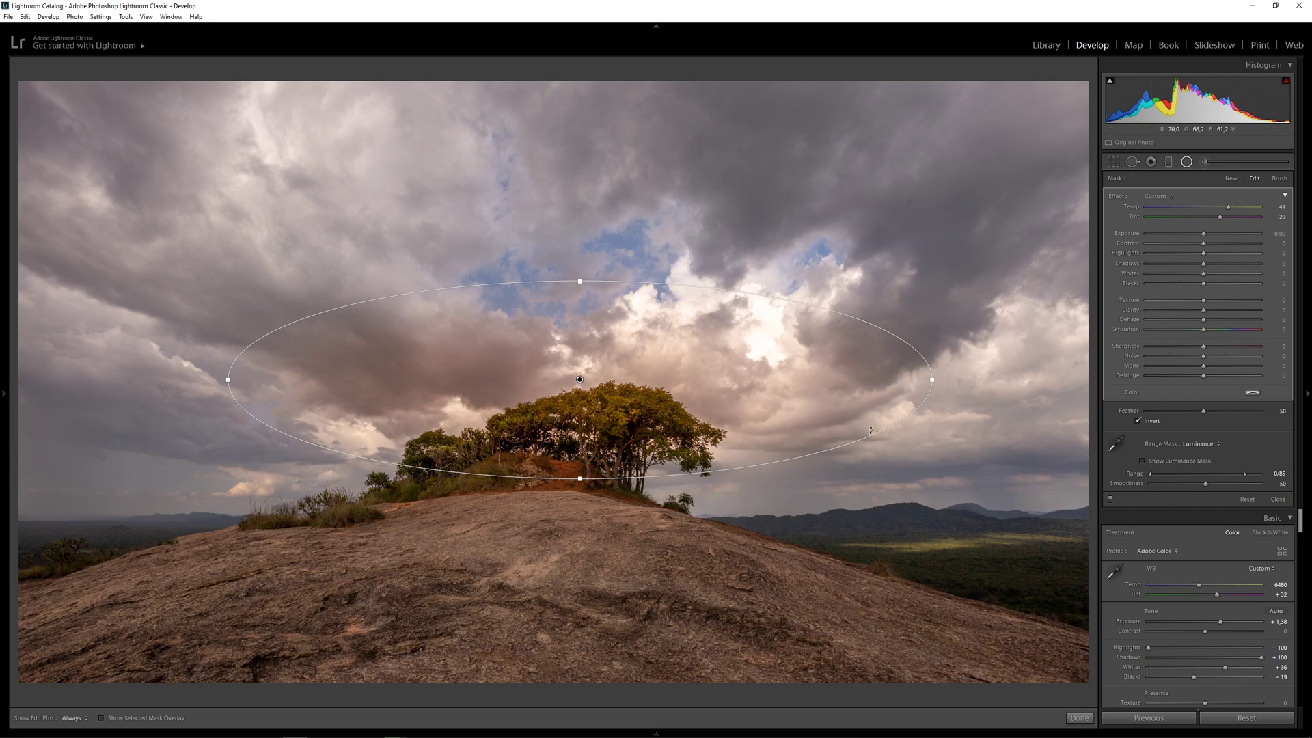
drag(1203, 330, 1215, 329)
drag(1234, 331, 1251, 330)
drag(1230, 208, 1244, 208)
drag(1220, 217, 1231, 217)
key(Escape)
Add a graduated filter over the sky with slightly more magenta tint and Temp lowered to 31
click(1278, 463)
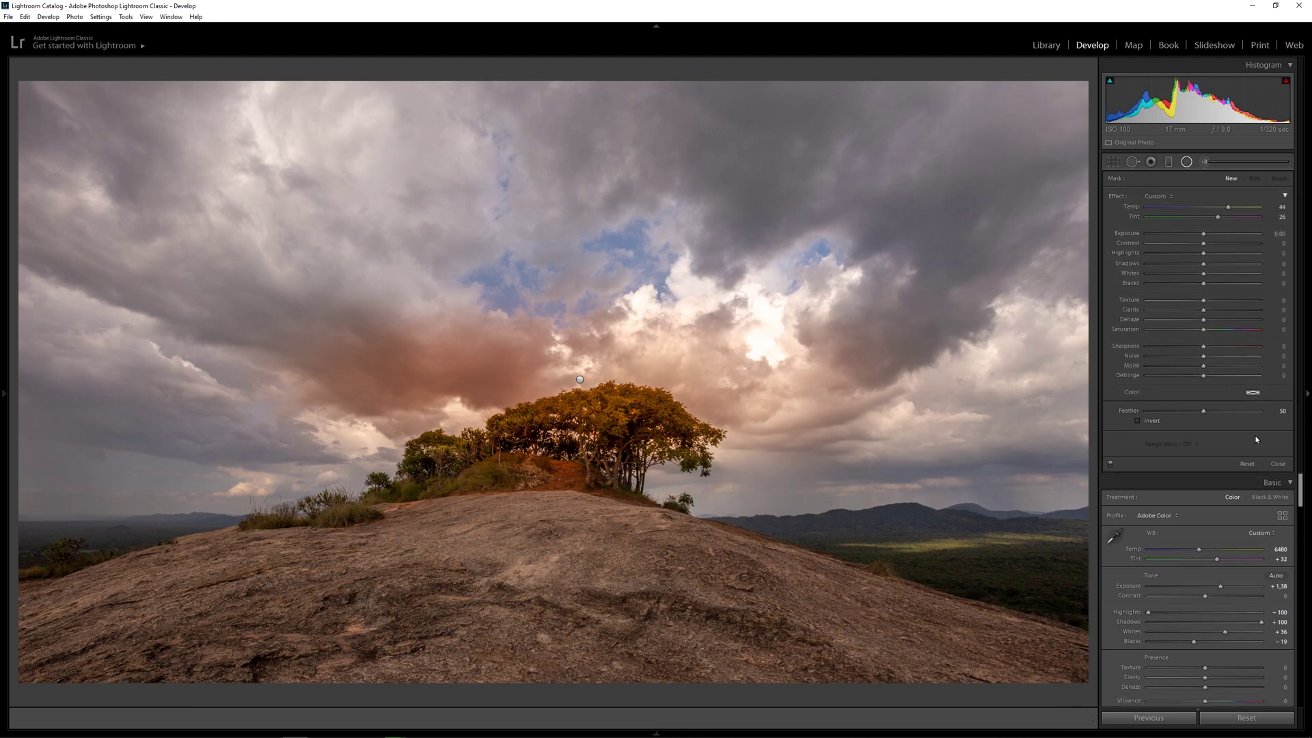
click(1170, 163)
mouse_move(584, 74)
mouse_down()
mouse_move(593, 421)
mouse_move(614, 536)
mouse_up()
drag(594, 305, 596, 332)
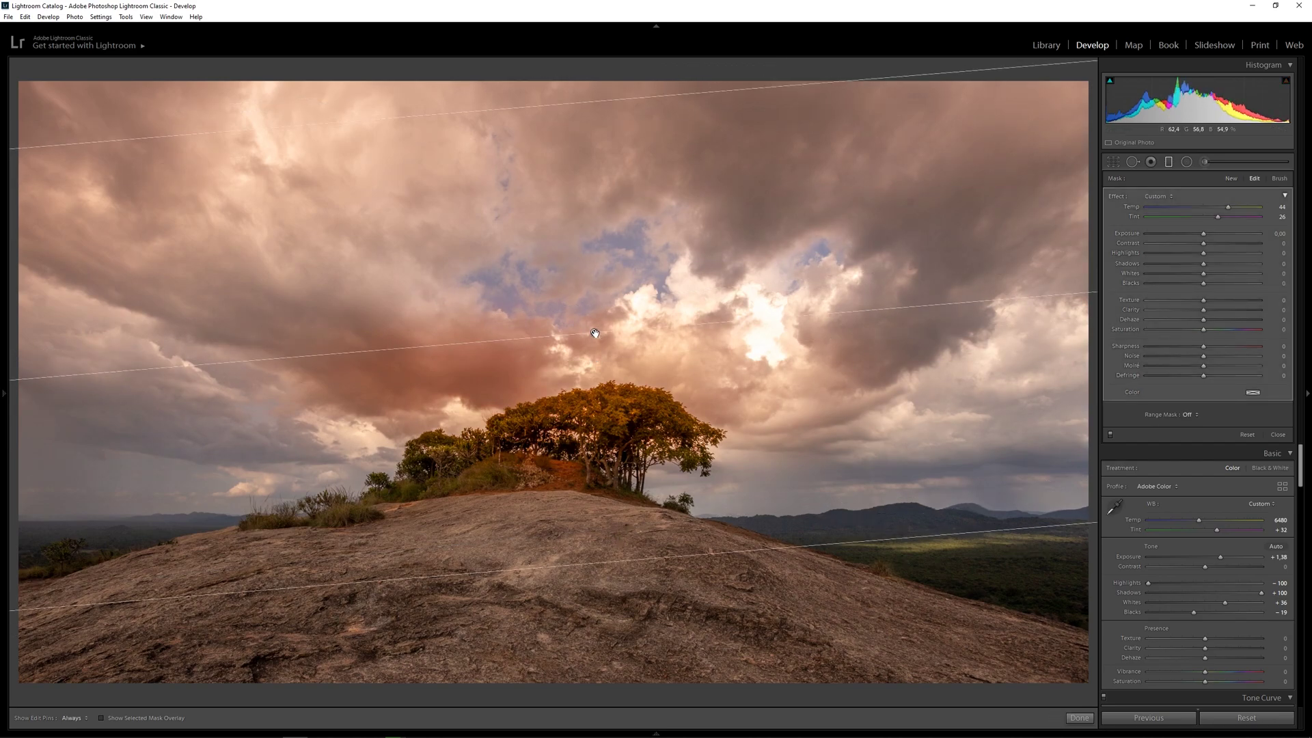
drag(1221, 217, 1230, 218)
drag(1227, 206, 1219, 203)
click(928, 488)
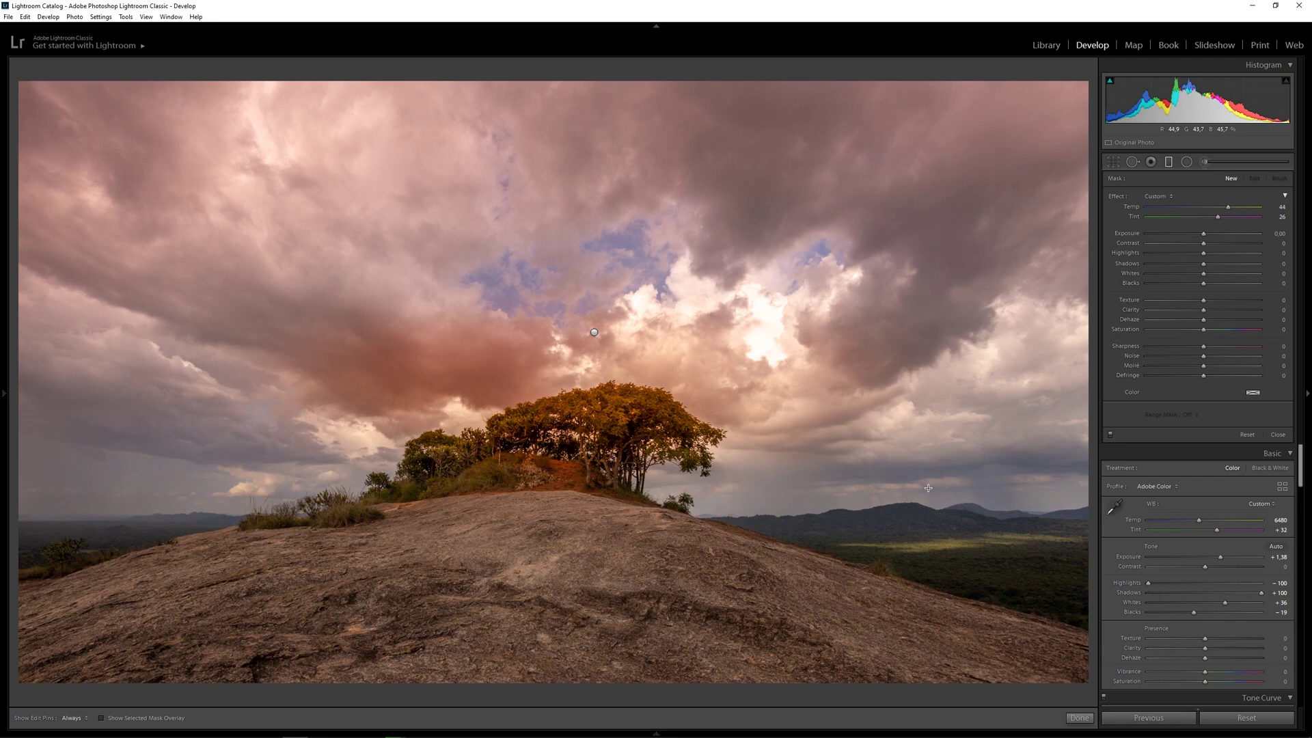
Draw a graduated filter up over the rock dome with Tint 0 and Temp −15
key(m)
click(1168, 162)
drag(553, 695, 551, 316)
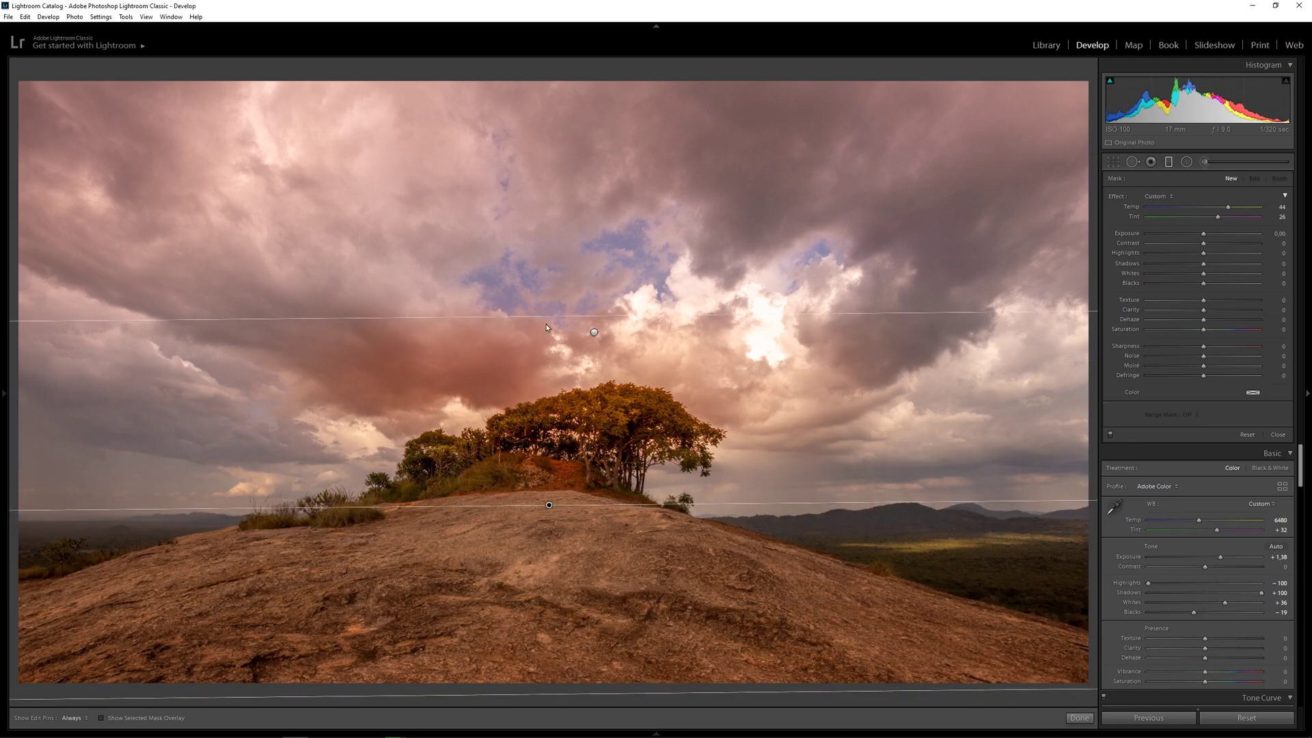
double_click(1218, 217)
drag(1228, 206, 1195, 208)
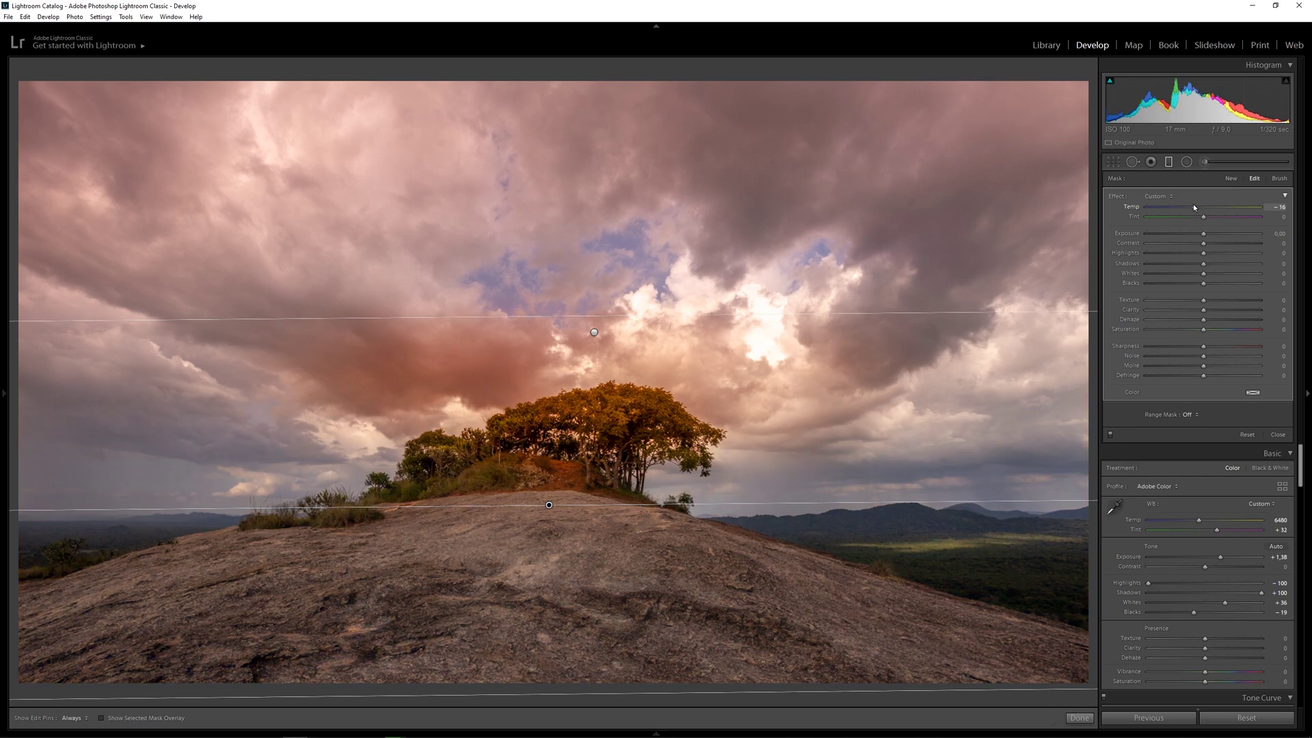
drag(1194, 207, 1203, 217)
Raise Texture, Clarity and Shadows and slightly lower Exposure on the rock filter
drag(1228, 300, 1246, 300)
drag(1203, 310, 1214, 330)
drag(1203, 266, 1254, 268)
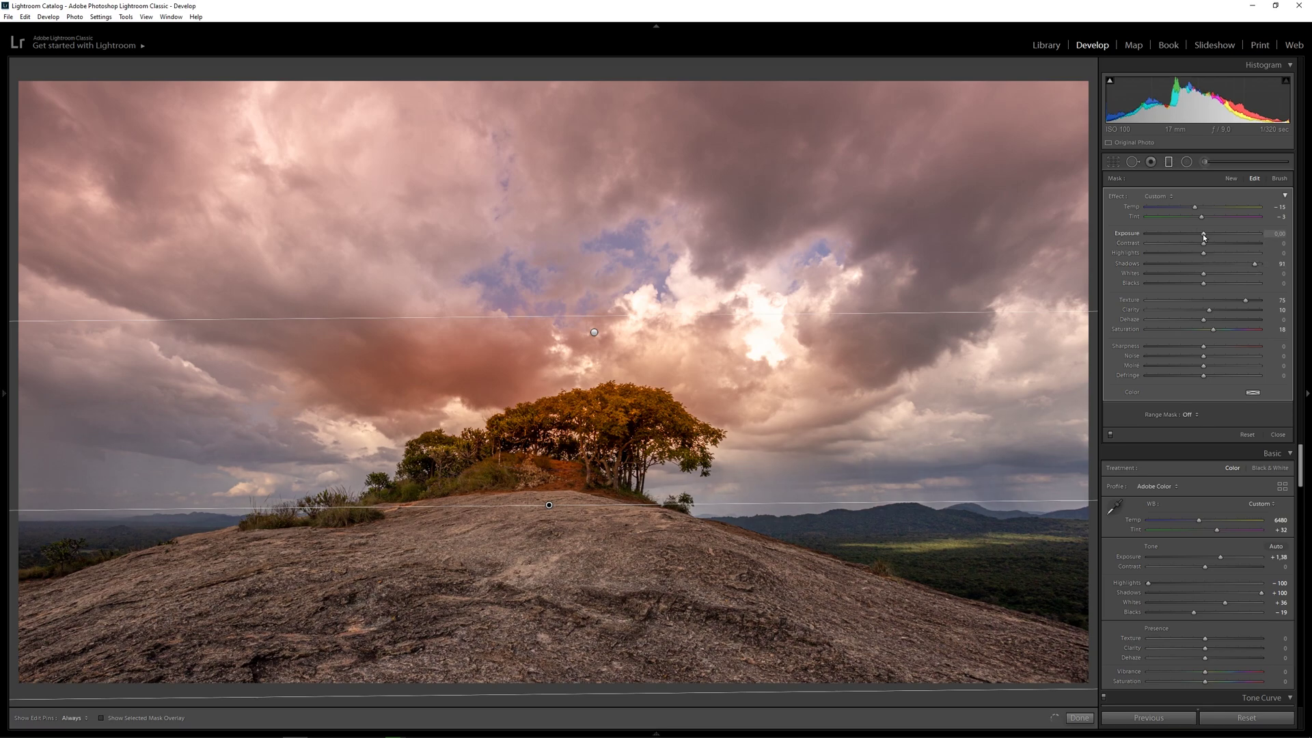
drag(1203, 233, 1199, 233)
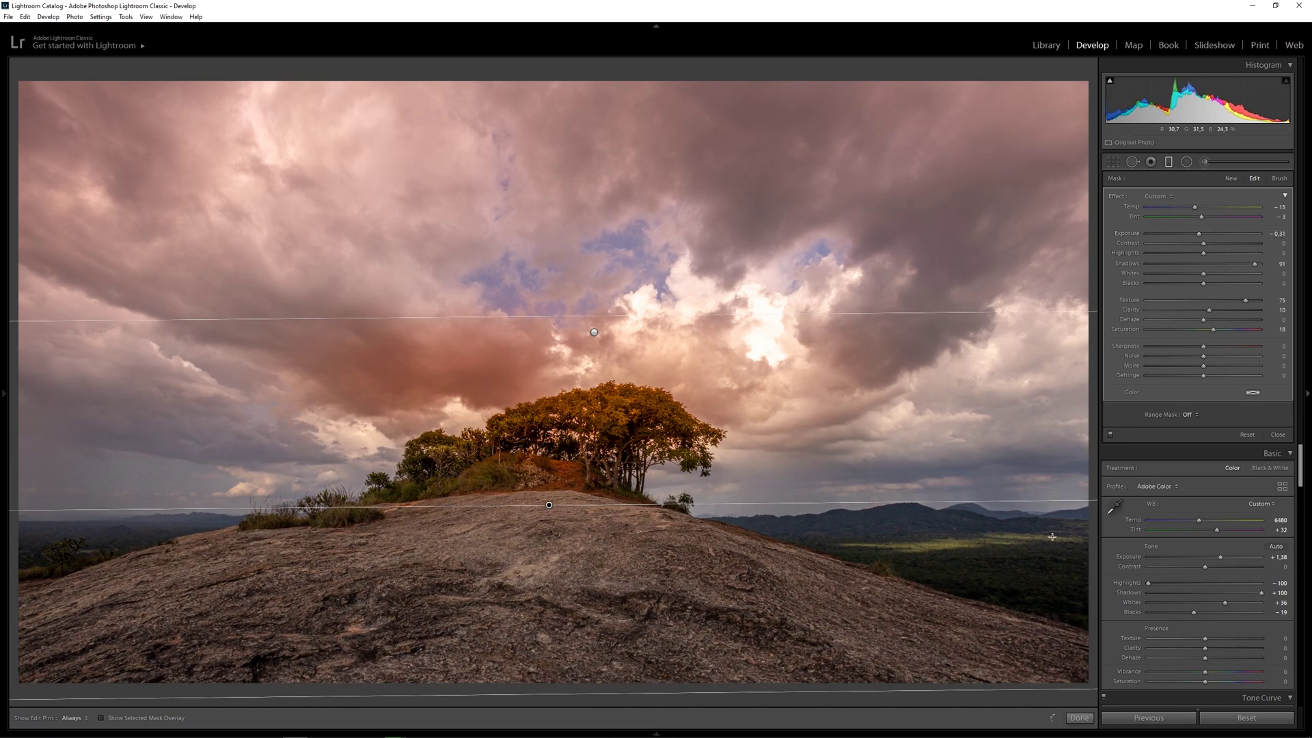
key(Escape)
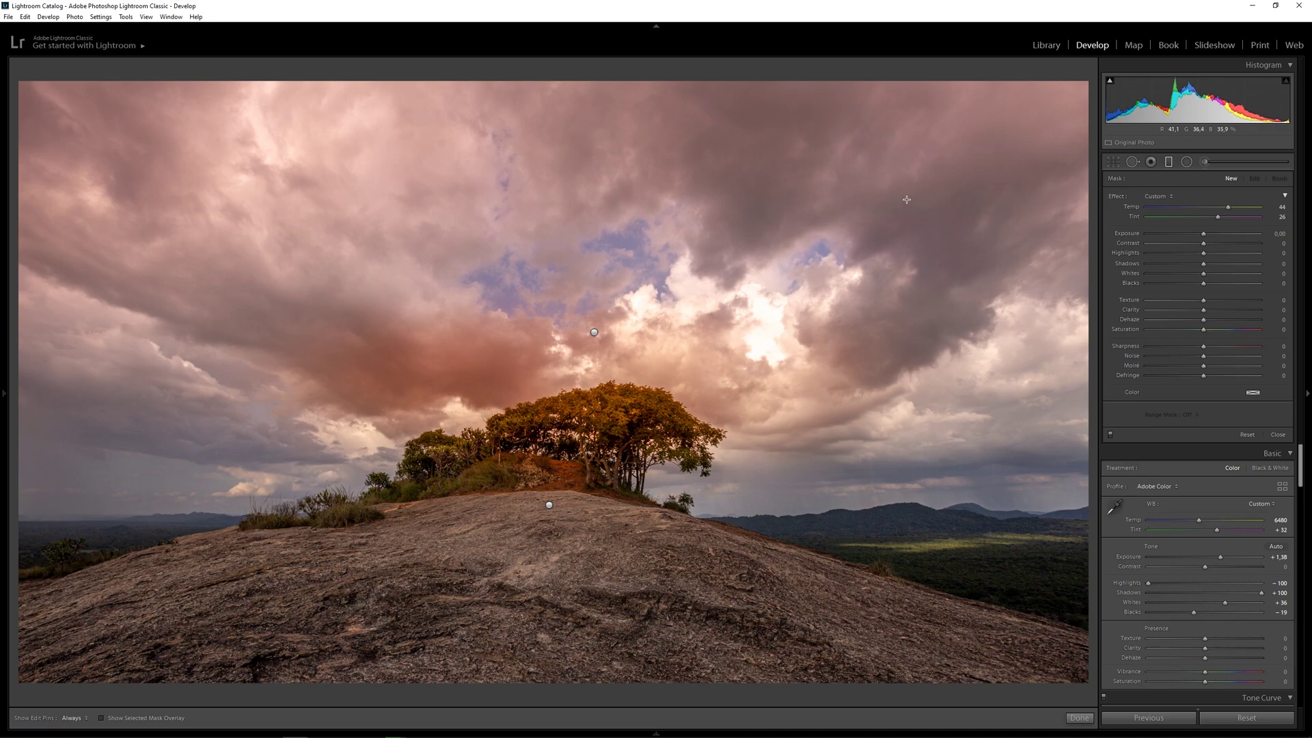
Briefly open and close Spot Removal
key(q)
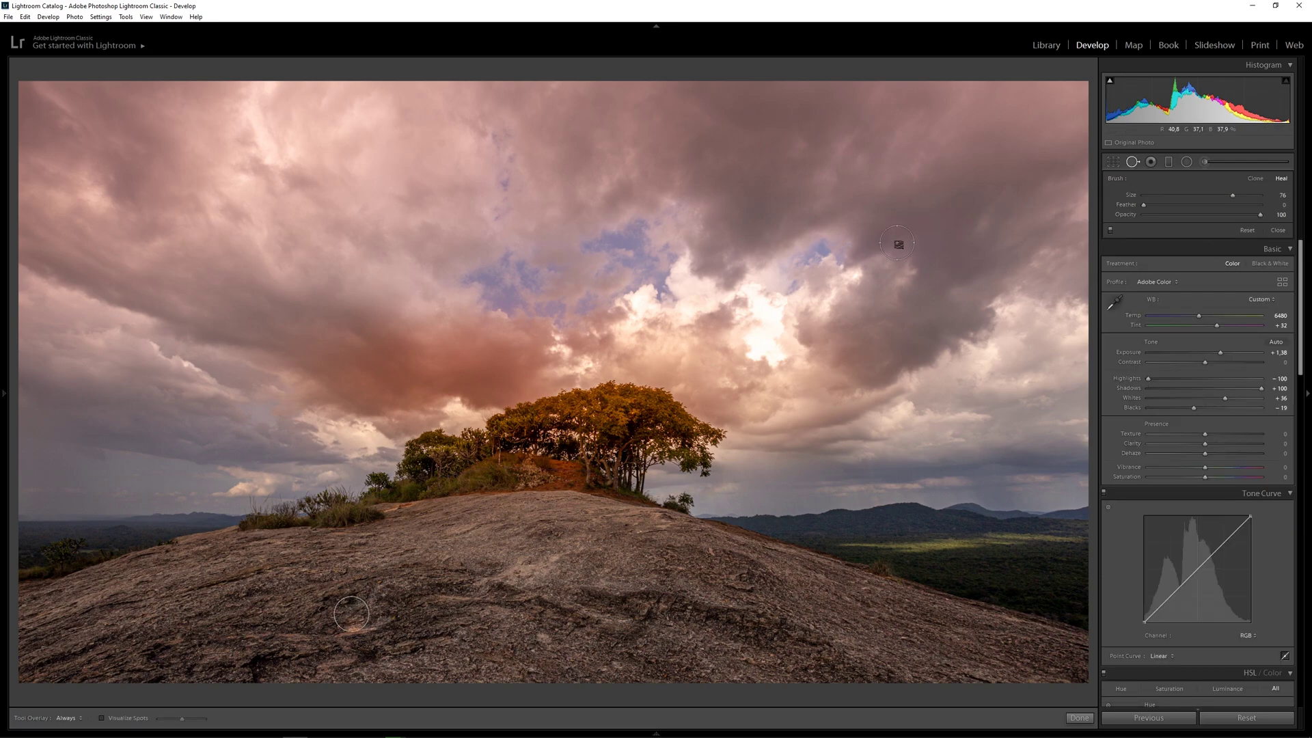
scroll(909, 225, down, 2)
key(q)
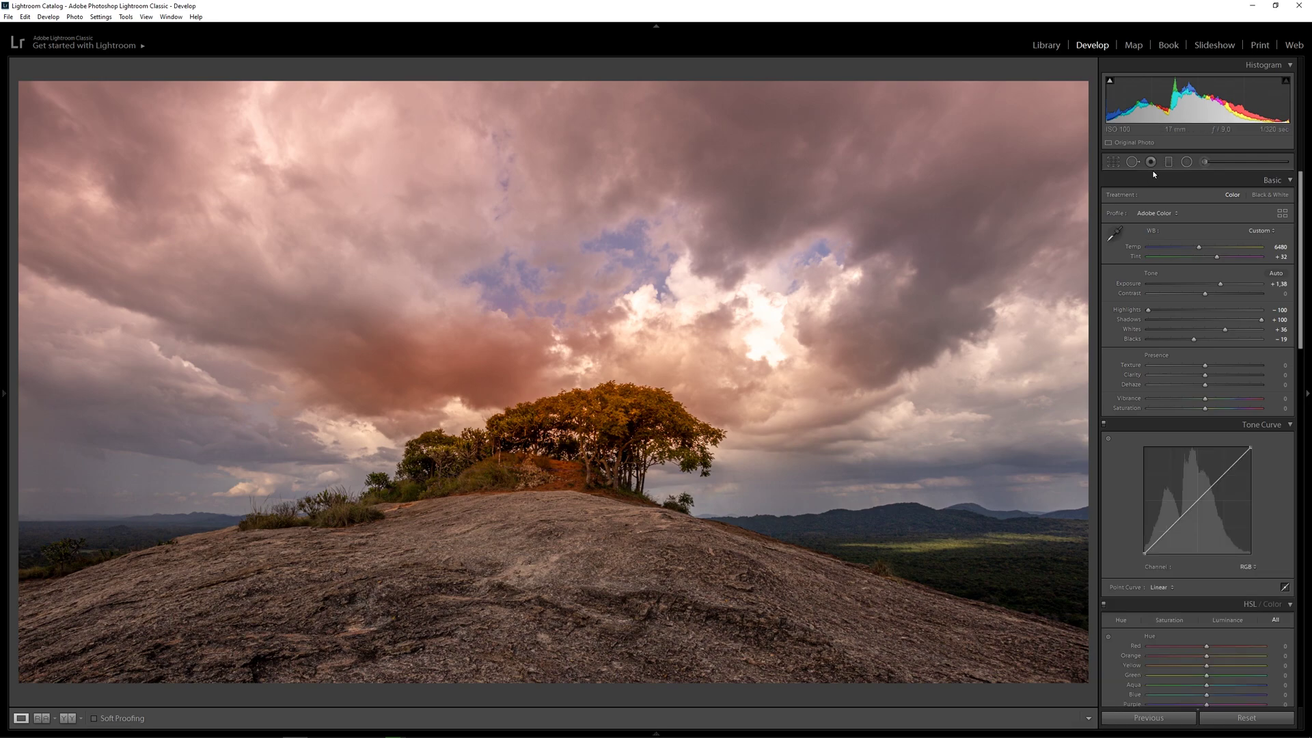
click(1132, 163)
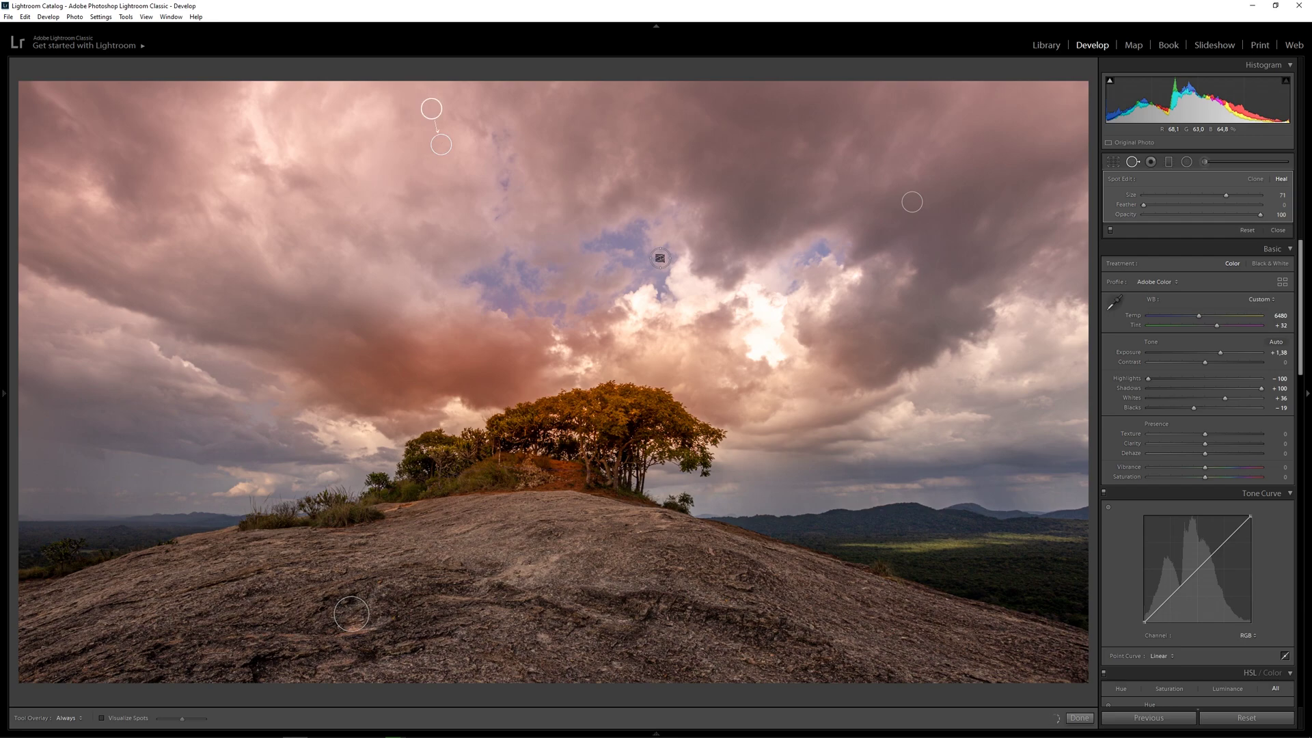
Set up an adjustment brush with Tint reset to 0 and a slight negative Exposure
key(q)
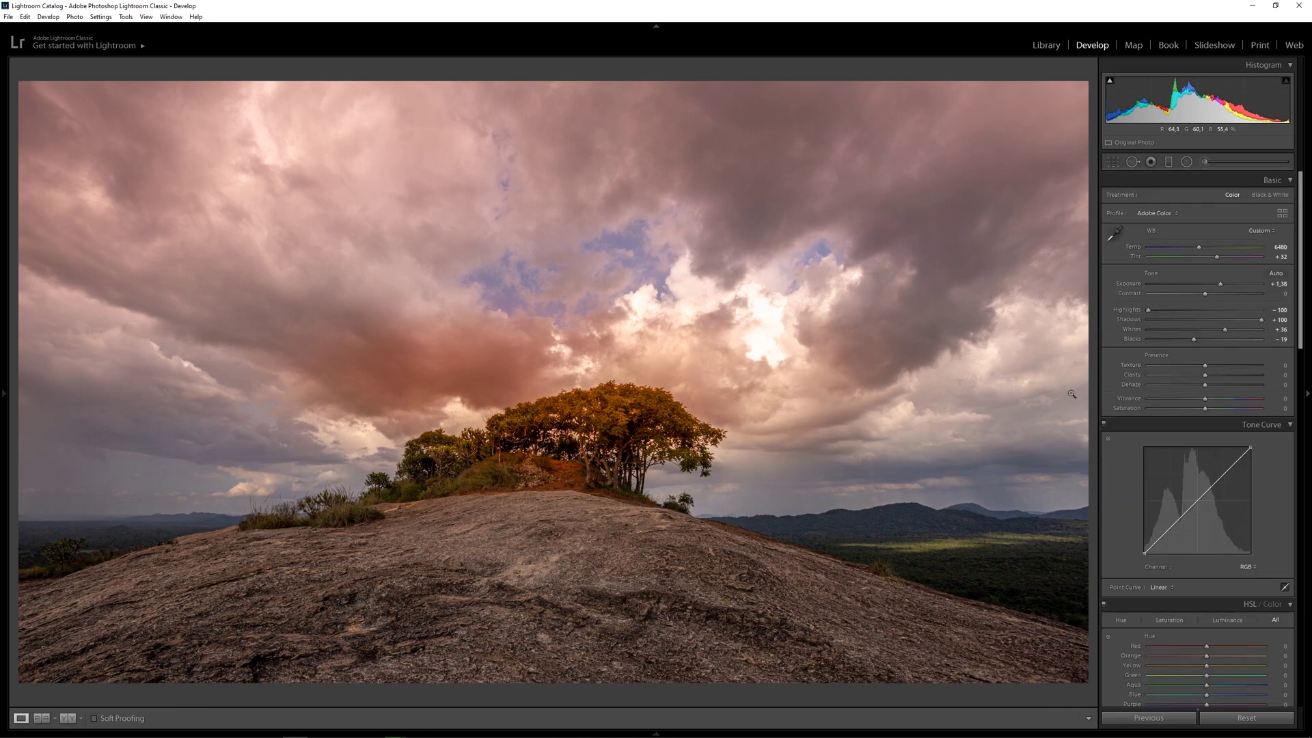
click(1203, 163)
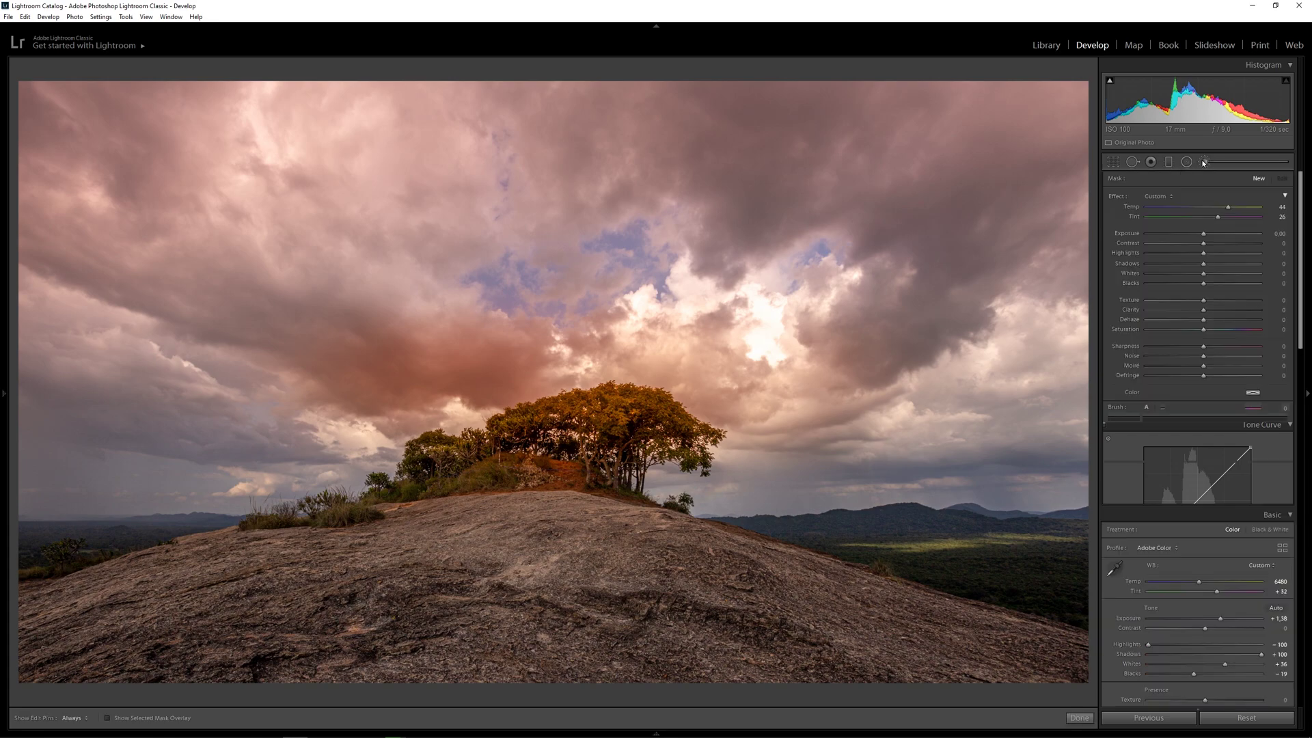
double_click(1217, 217)
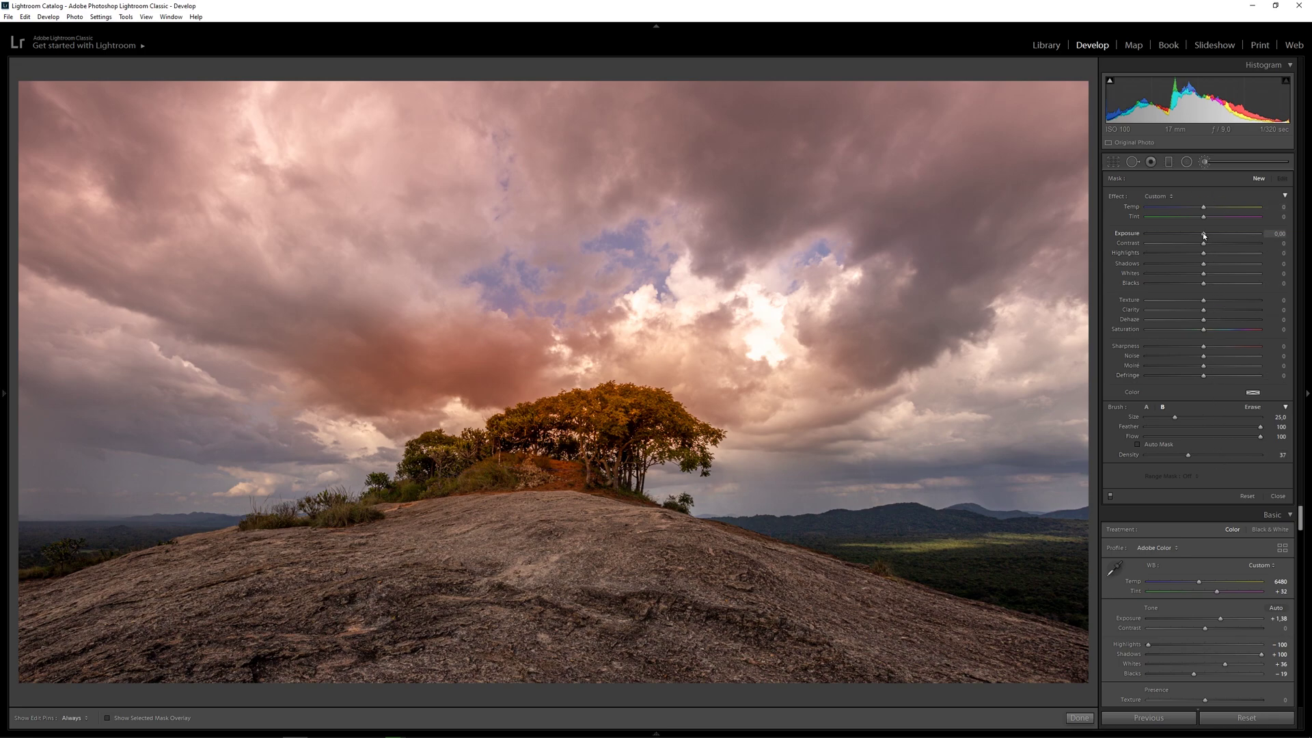
drag(1204, 234, 1200, 237)
scroll(229, 424, down, 3)
scroll(230, 423, down, 3)
scroll(230, 424, down, 3)
scroll(146, 270, down, 1)
Paint a darkening stroke across the left sky, toggling the edit pins to check it
mouse_move(193, 308)
mouse_down()
mouse_move(293, 330)
mouse_move(232, 253)
mouse_move(784, 109)
mouse_move(1070, 117)
mouse_move(967, 342)
mouse_up()
scroll(148, 417, down, 4)
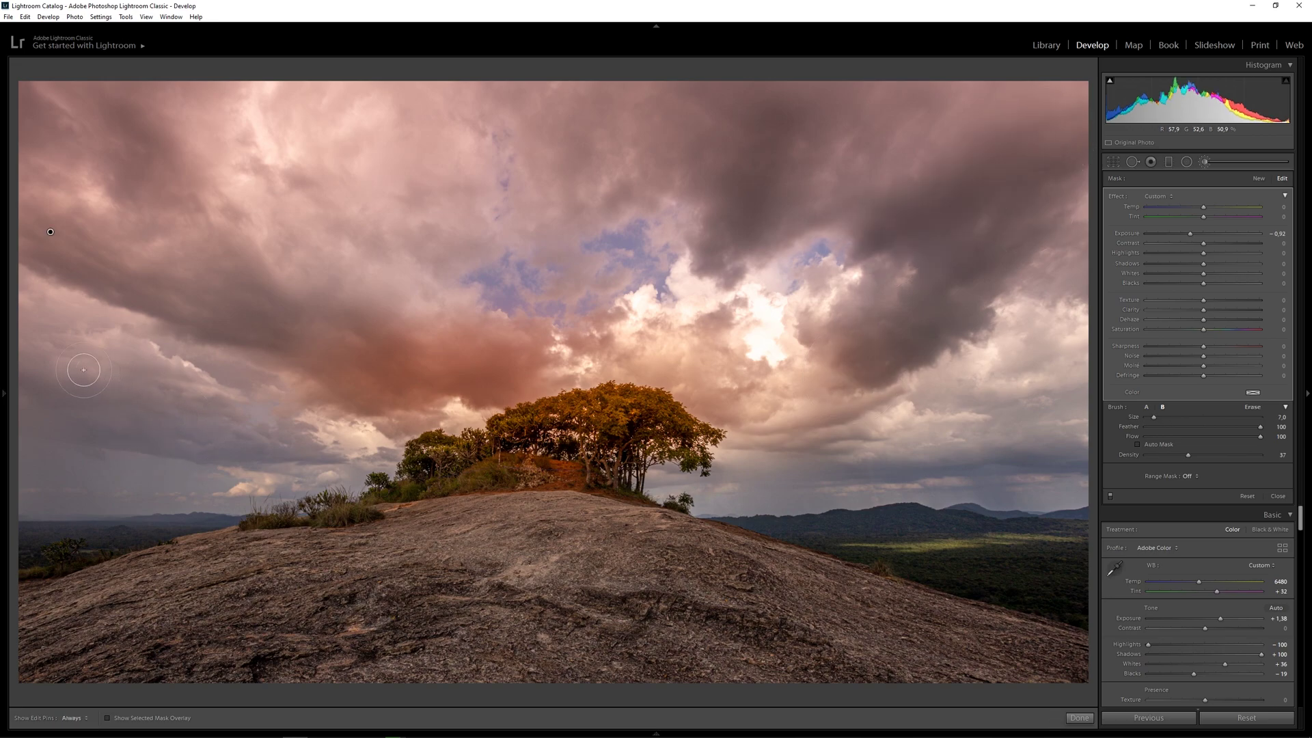
key(h)
key(h)
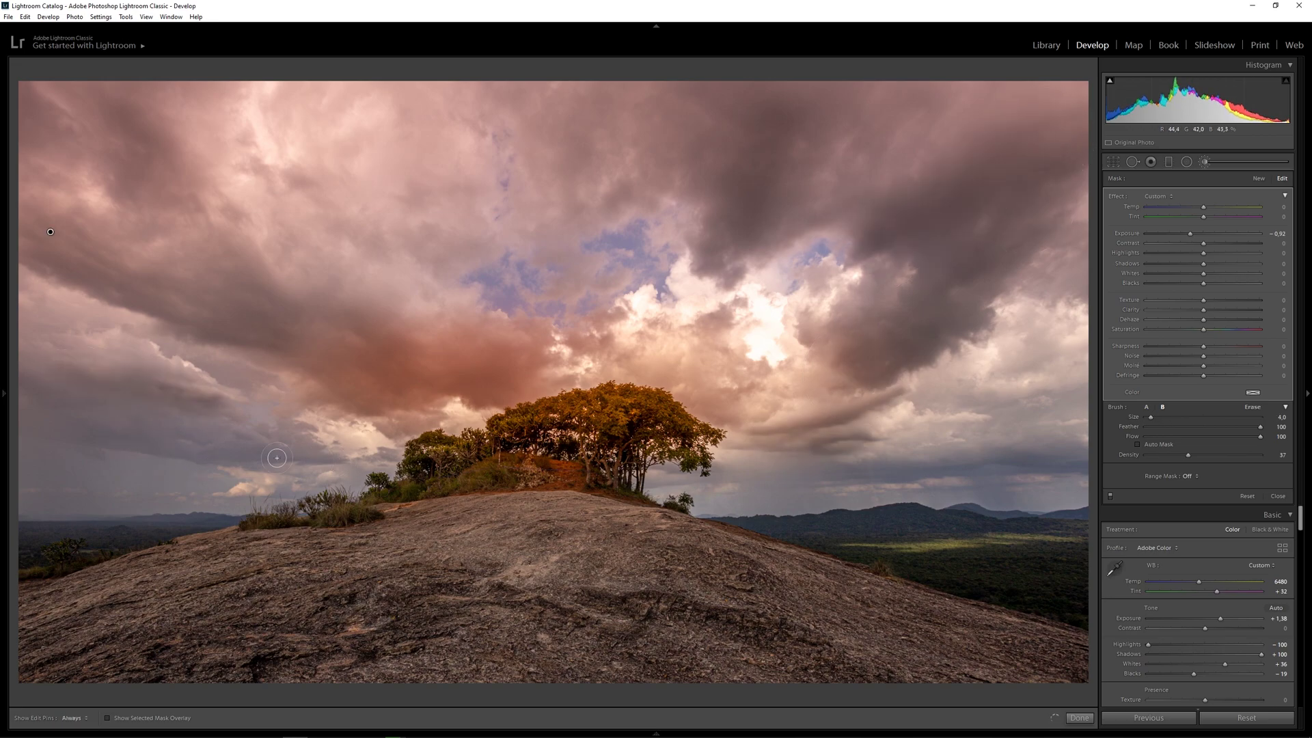
scroll(386, 586, up, 3)
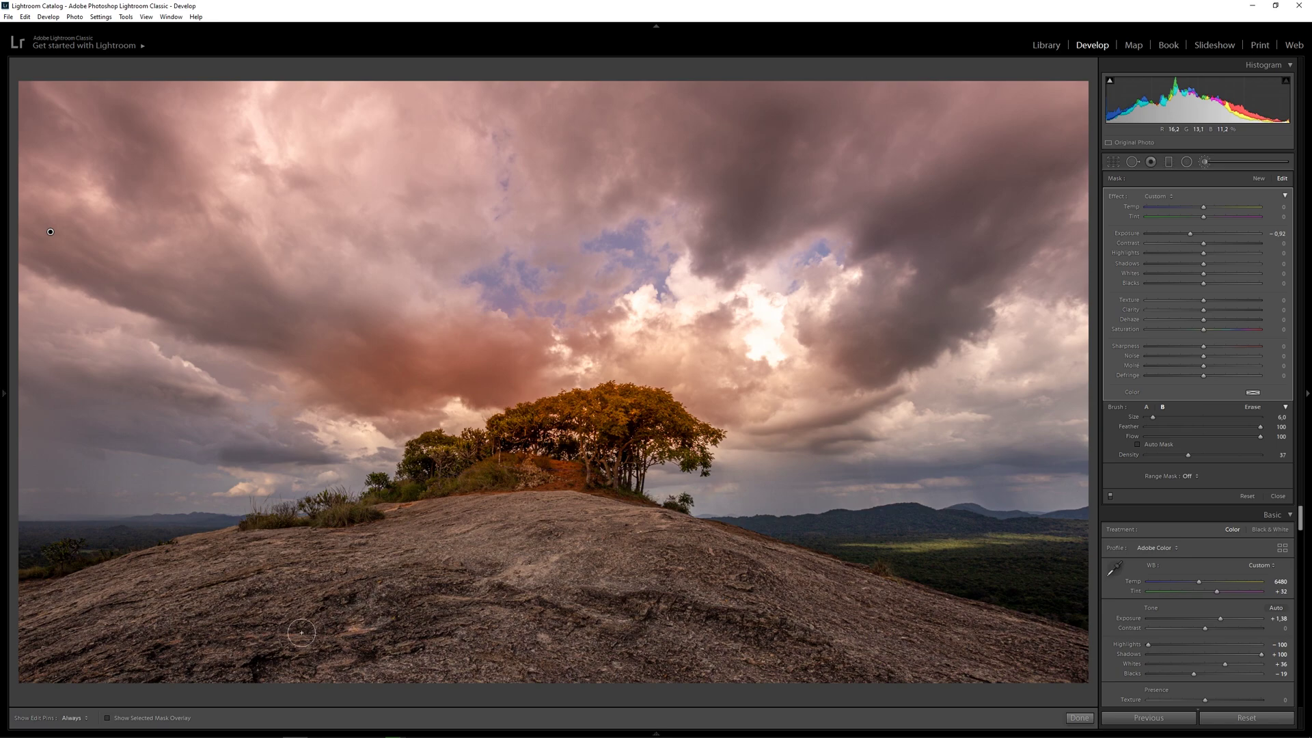
scroll(198, 673, down, 1)
key(h)
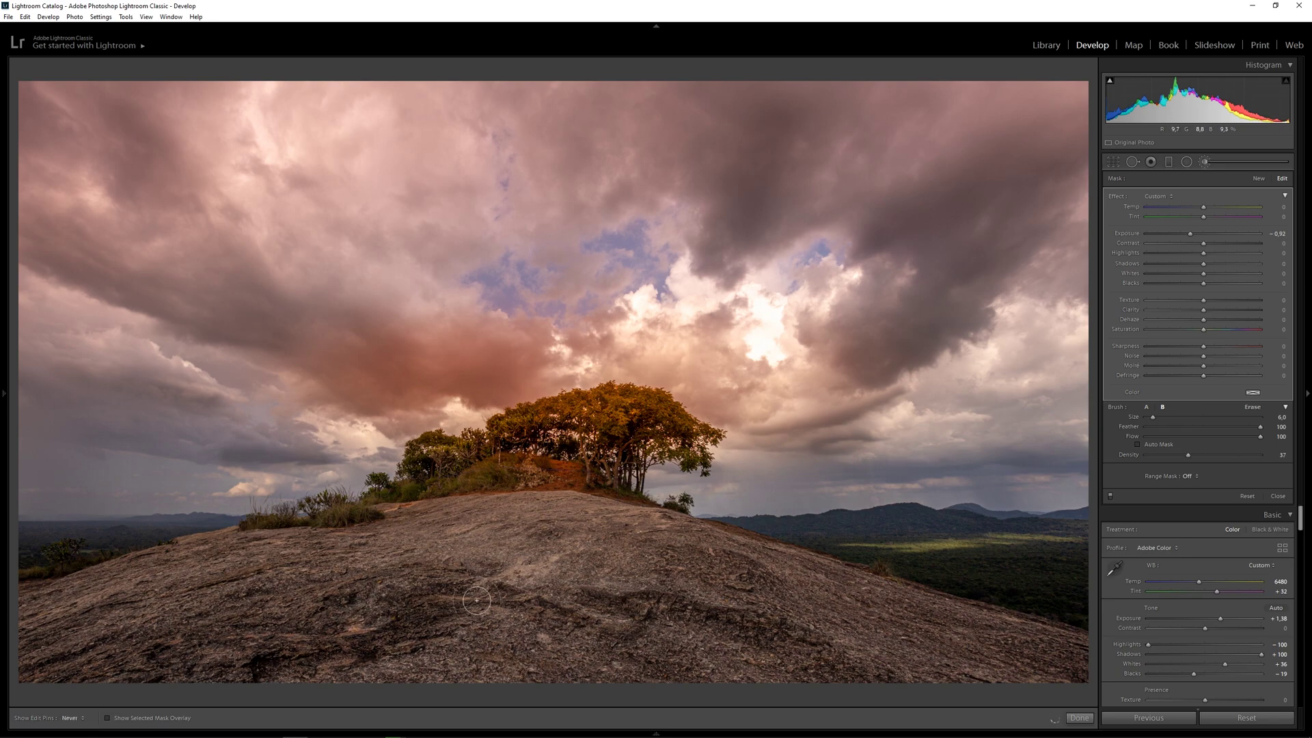
key(h)
key(h)
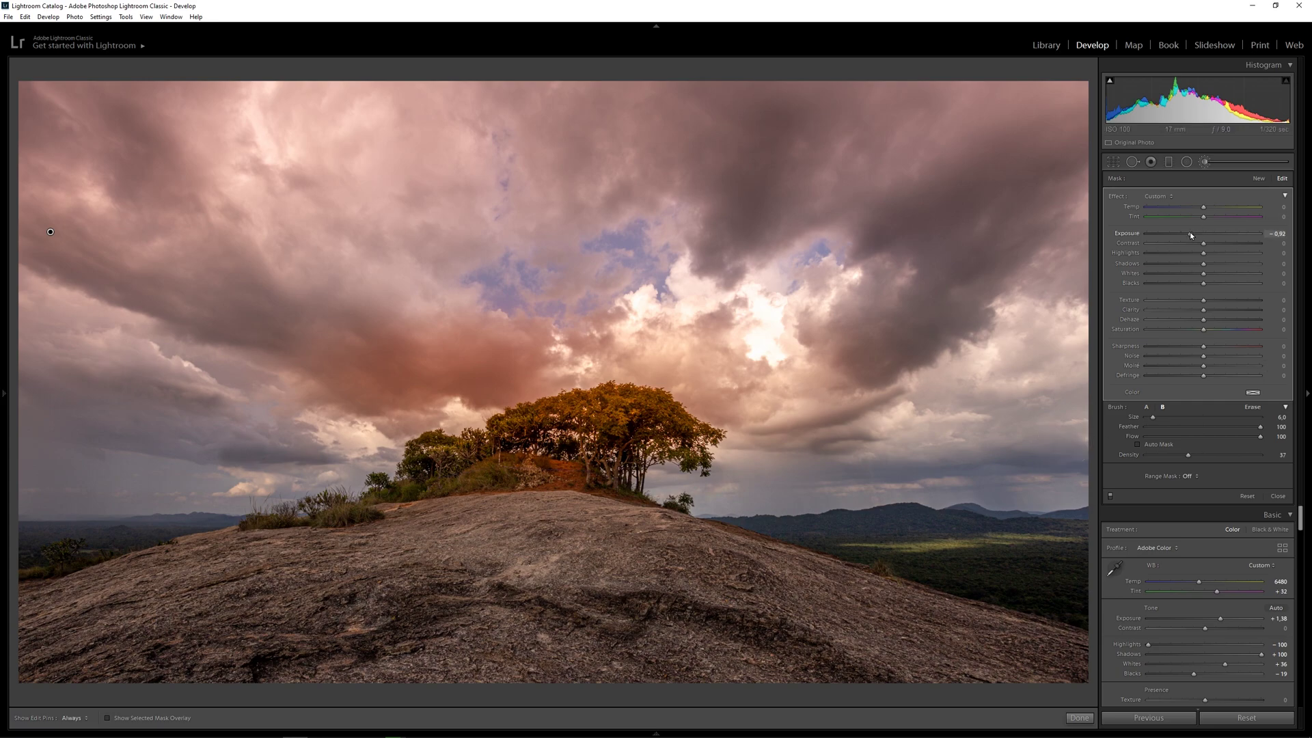
Lessen the brushed darkening and toggle the local adjustments off and on to compare
drag(1191, 233, 1199, 233)
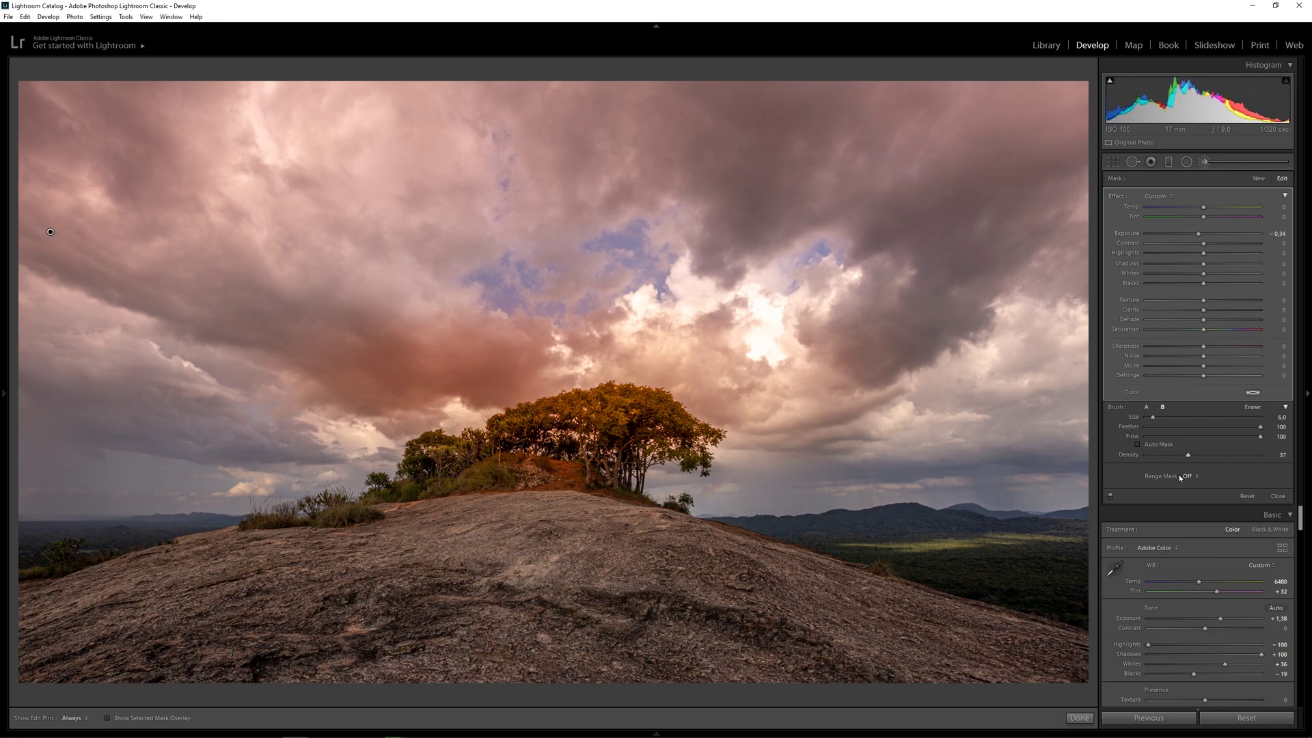
click(1108, 498)
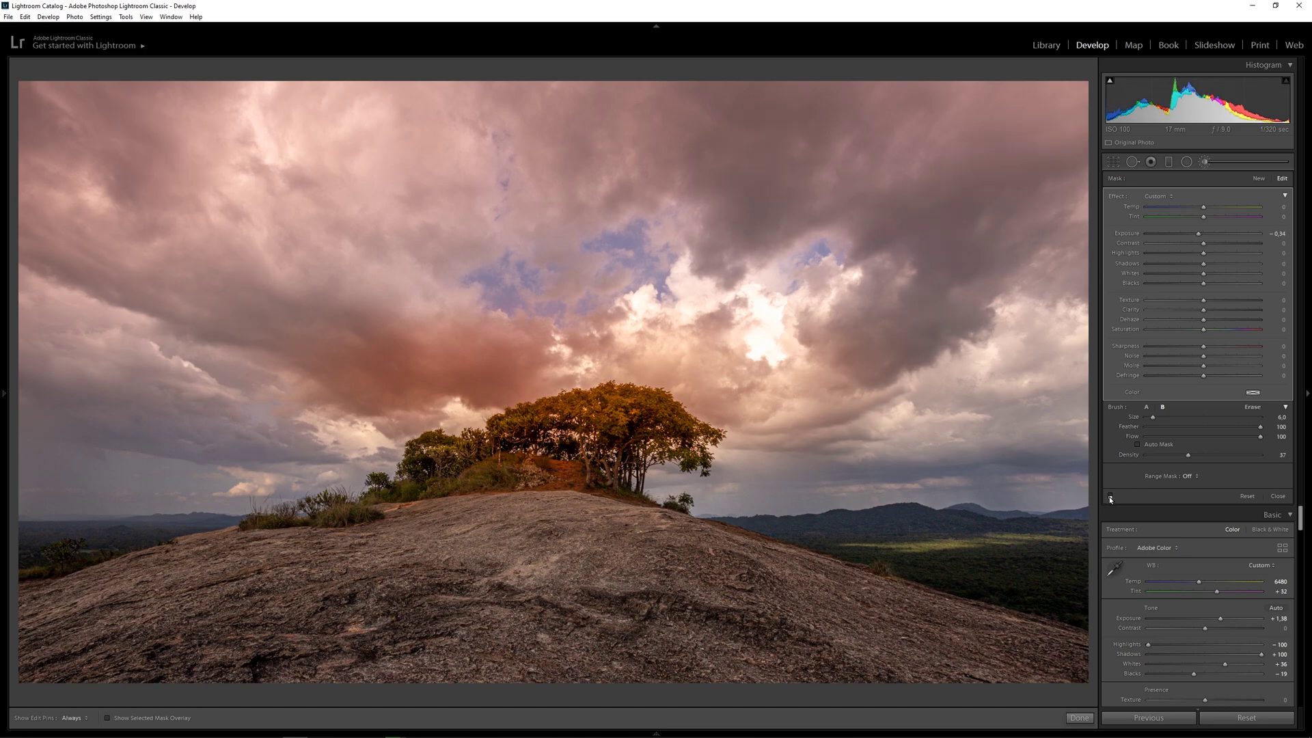
click(1110, 497)
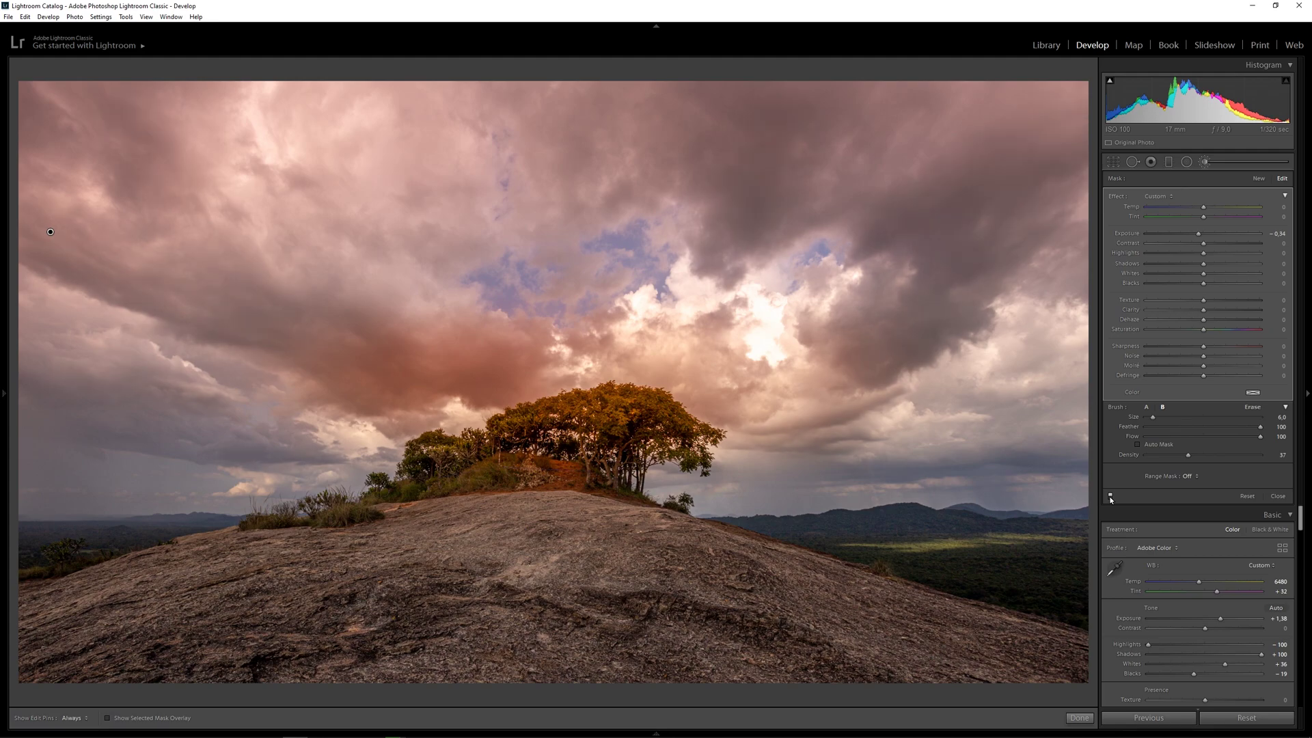
click(1259, 179)
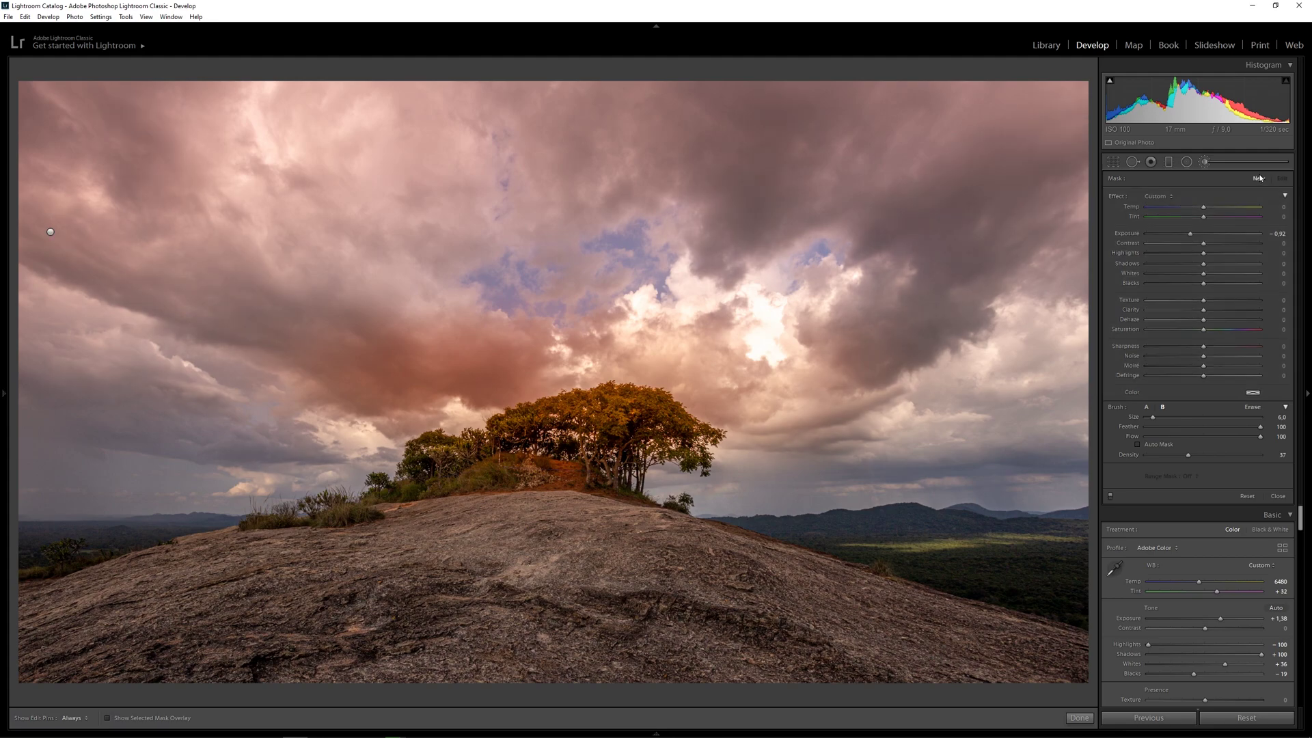
Start a new brush adjustment and paint a brightening stroke over the upper-left sky
drag(1190, 234, 1209, 235)
scroll(494, 352, up, 2)
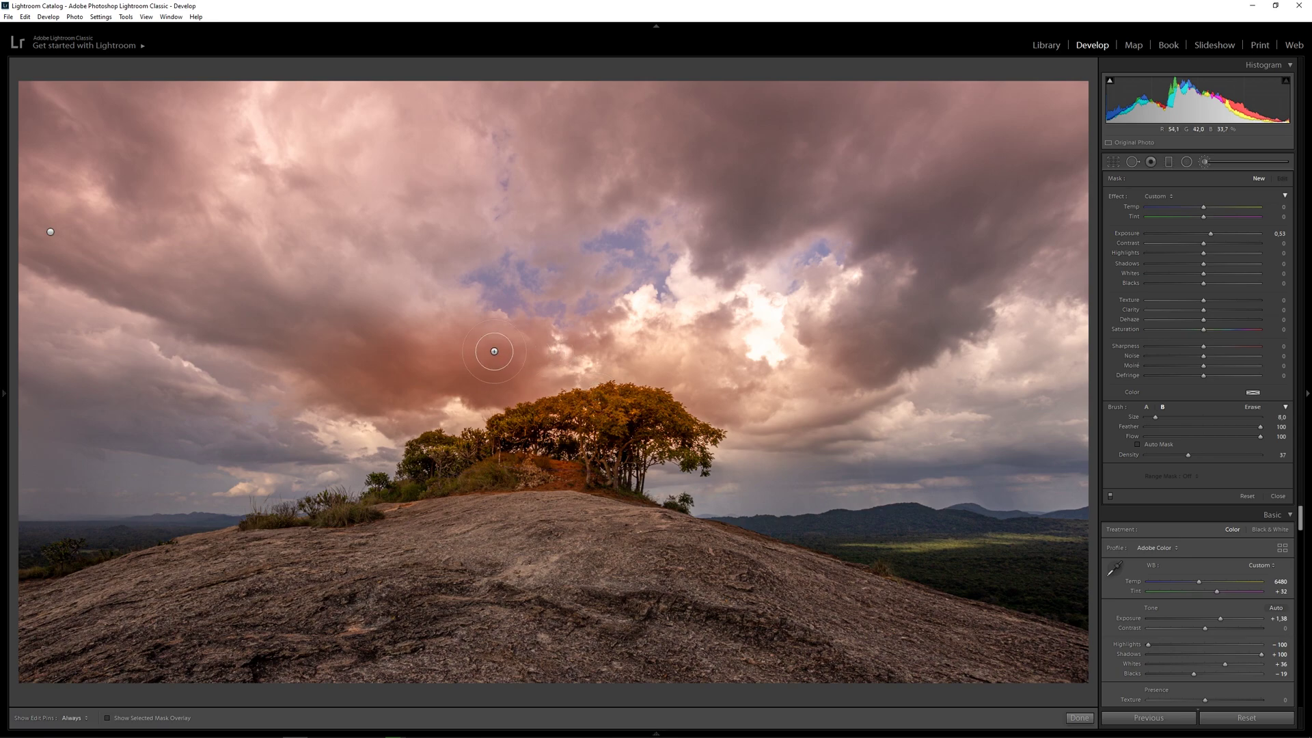
click(261, 106)
key(h)
key(h)
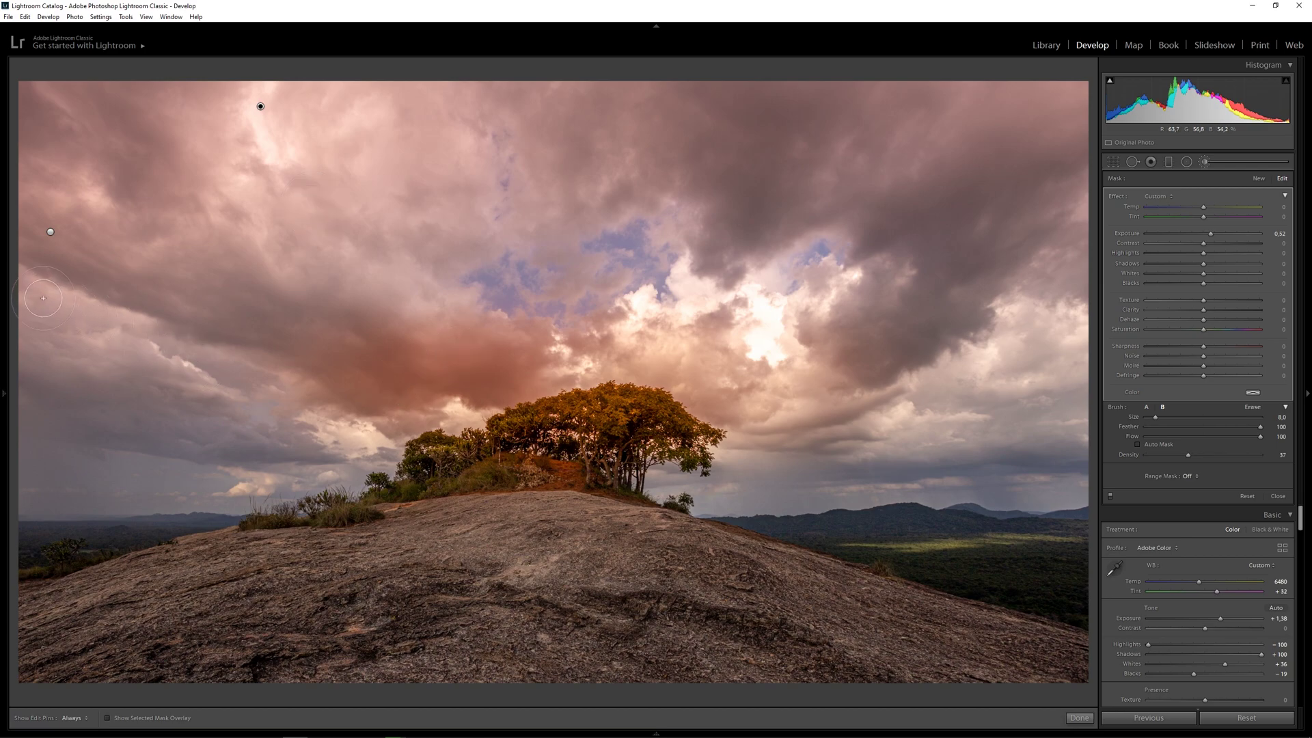
key(h)
drag(67, 311, 246, 382)
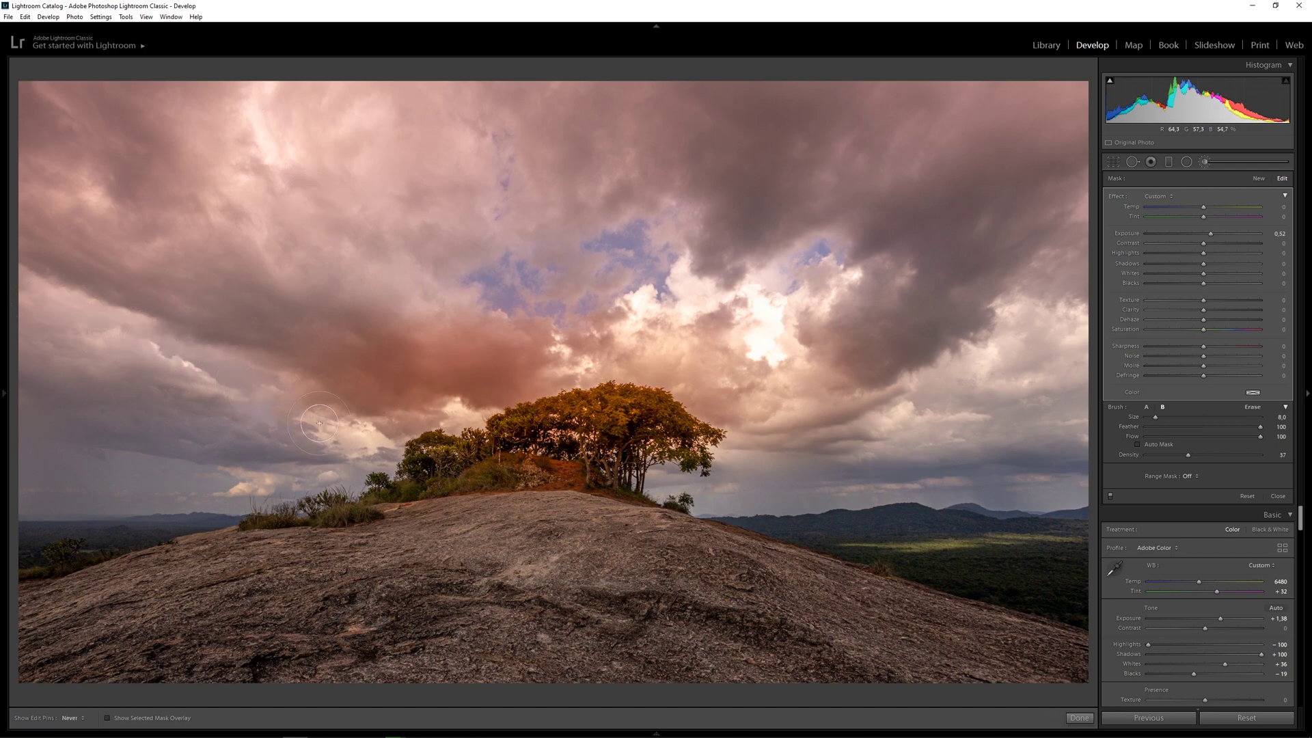
key(h)
scroll(323, 476, down, 4)
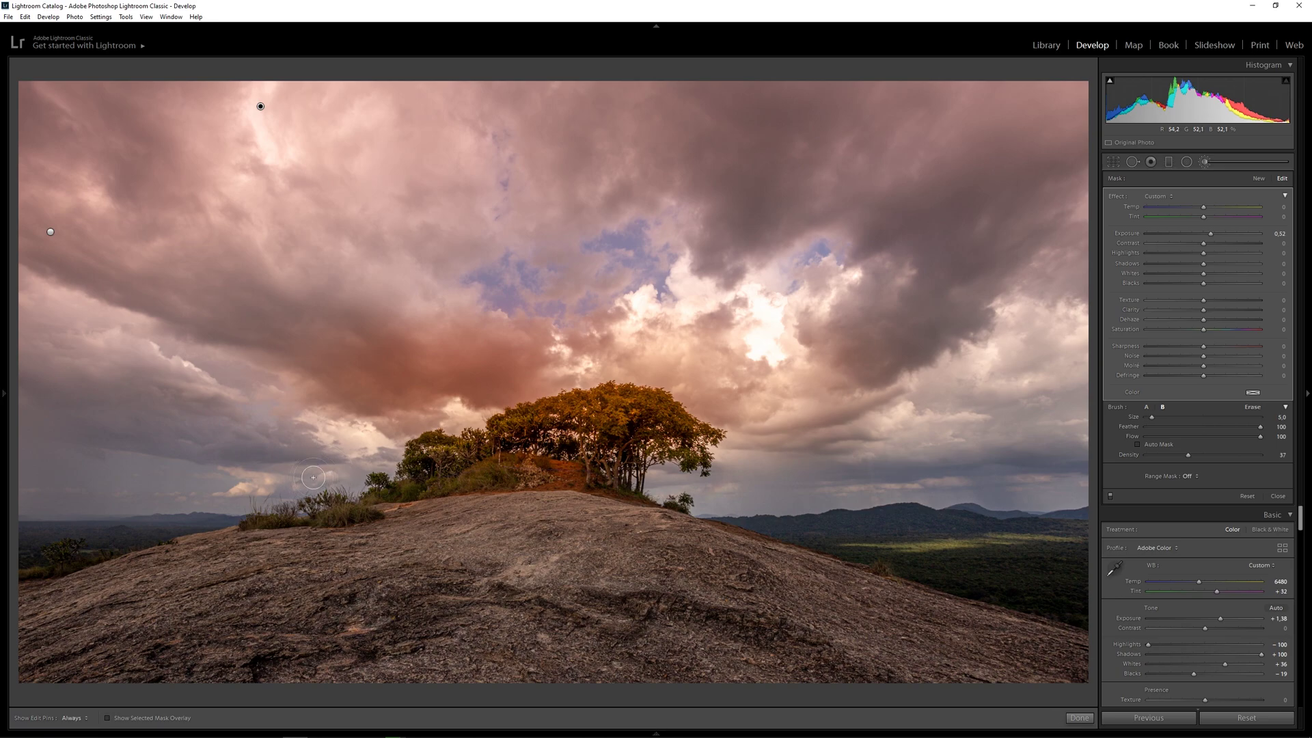
With a smaller brush, paint thin brightening strokes in the sky and on the rock
key(h)
key(h)
scroll(1074, 330, up, 4)
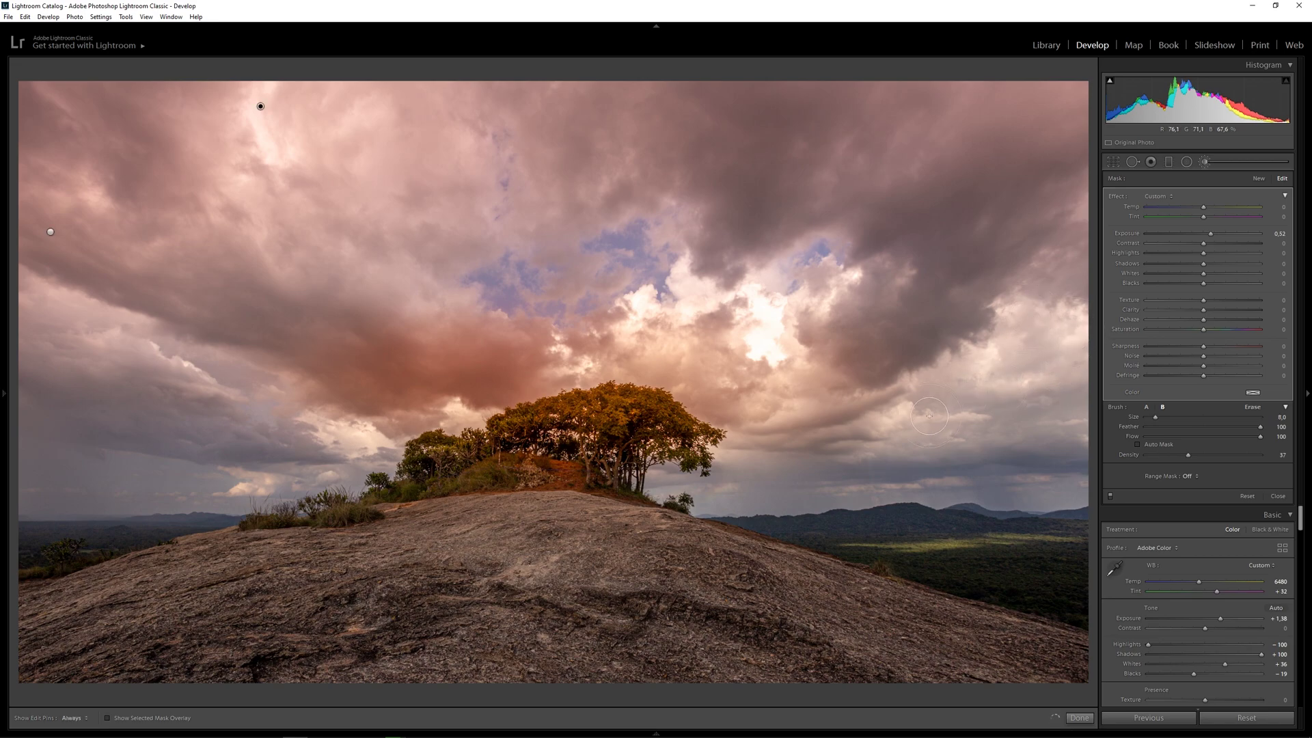
scroll(950, 423, down, 2)
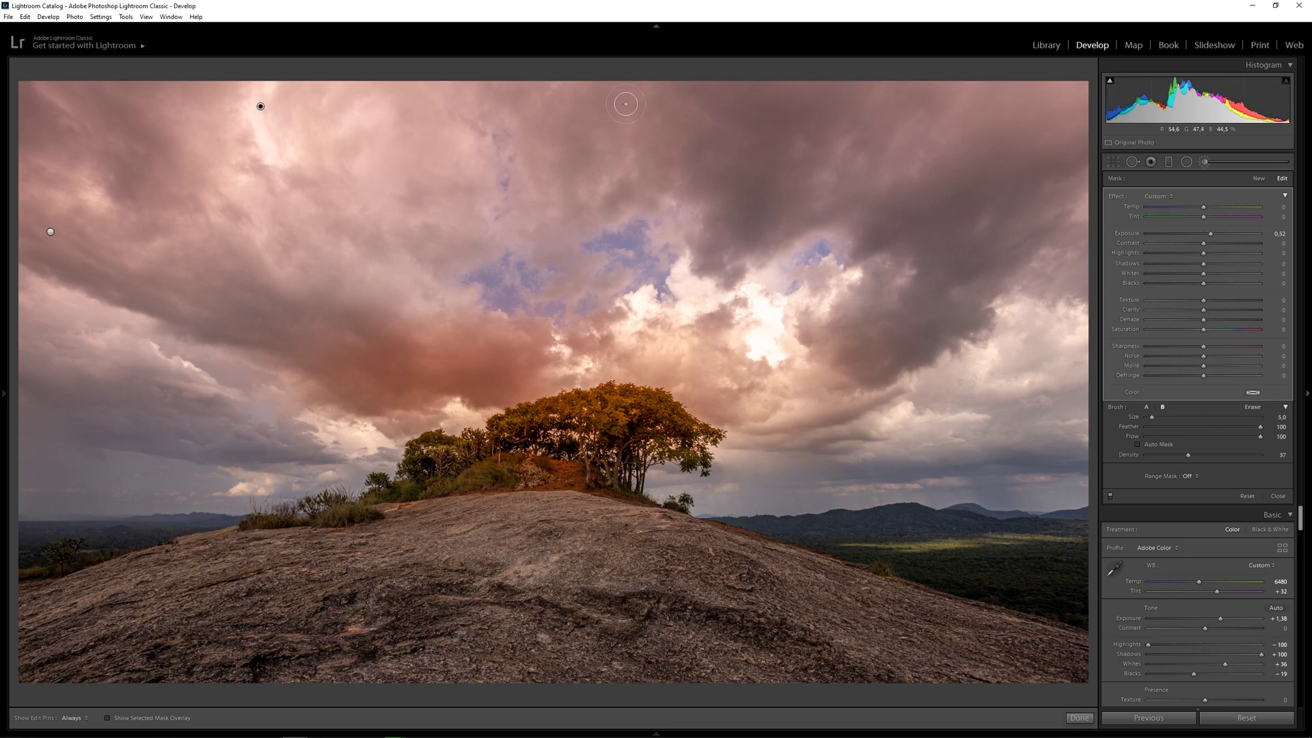
scroll(625, 104, up, 1)
key(h)
key(bracketleft)
key(bracketleft)
key(bracketleft)
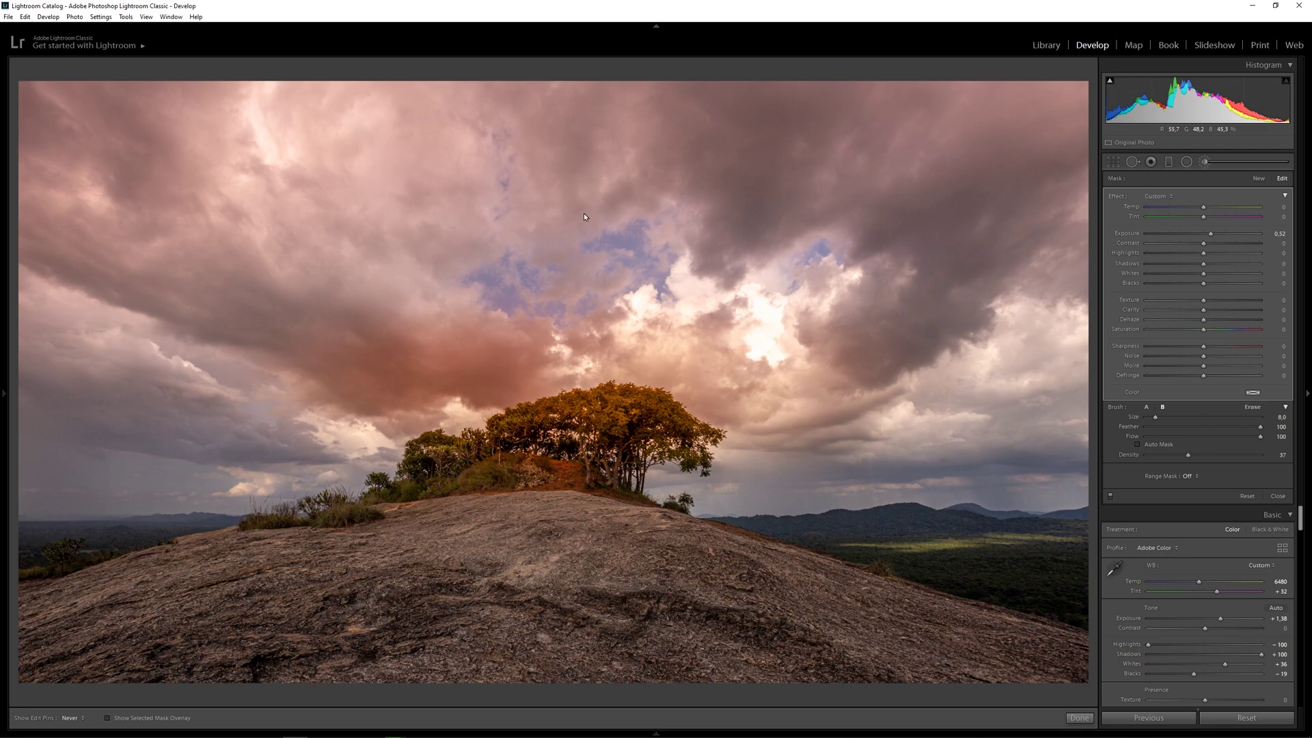
key(h)
key(bracketleft)
key(bracketleft)
drag(835, 151, 839, 154)
key(h)
key(h)
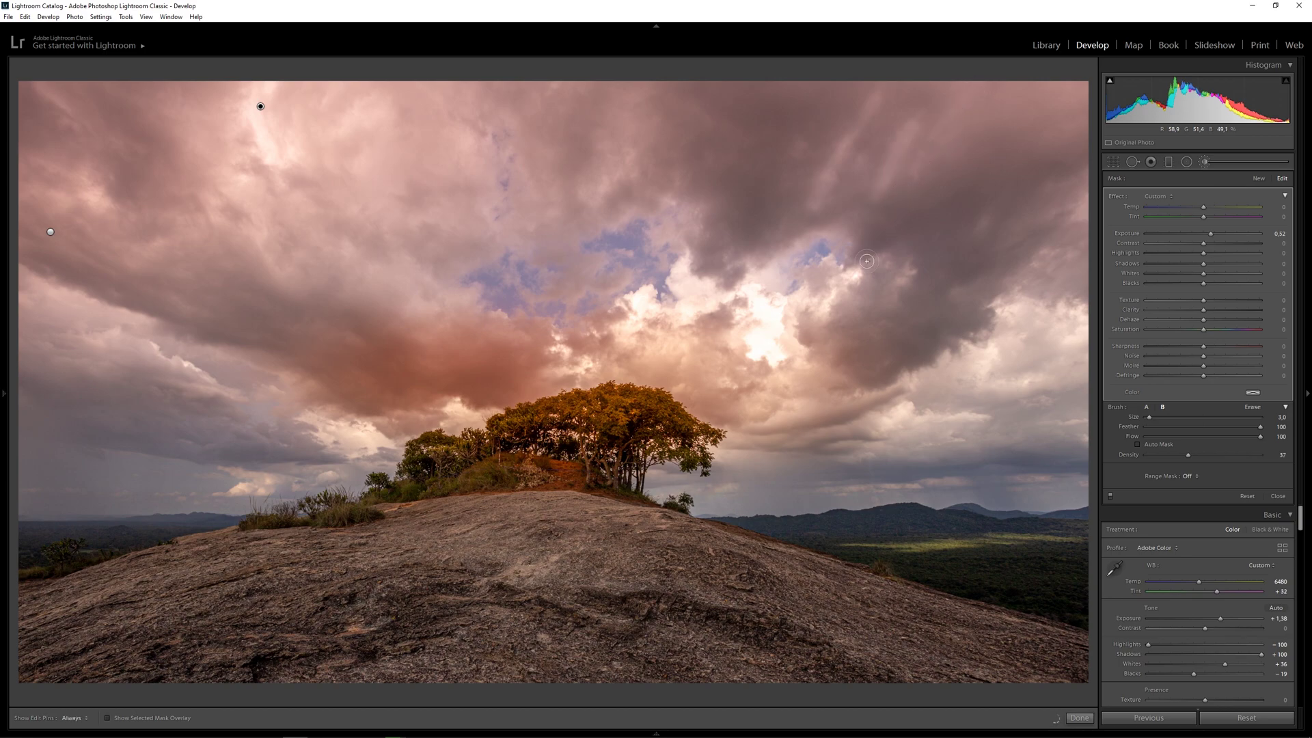
key(bracketright)
key(bracketright)
key(bracketright)
key(bracketleft)
key(bracketleft)
key(bracketleft)
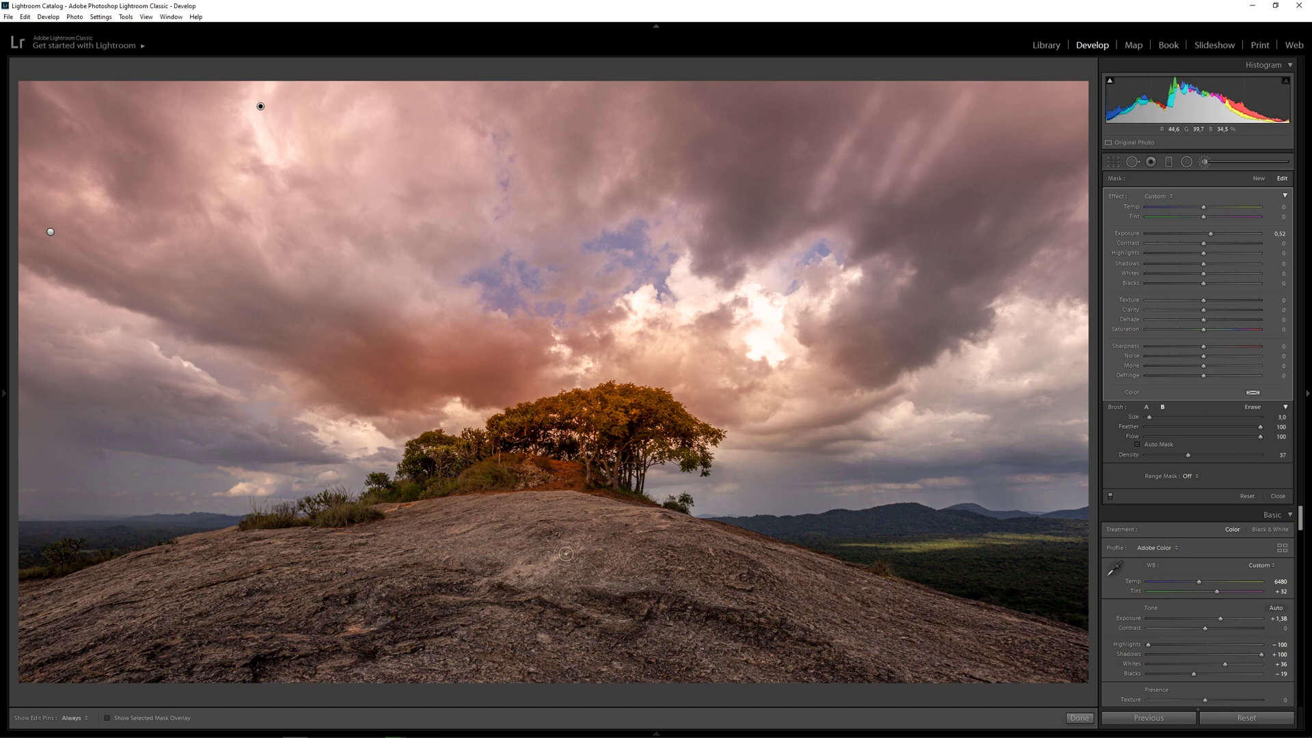
drag(519, 567, 544, 574)
key(h)
key(h)
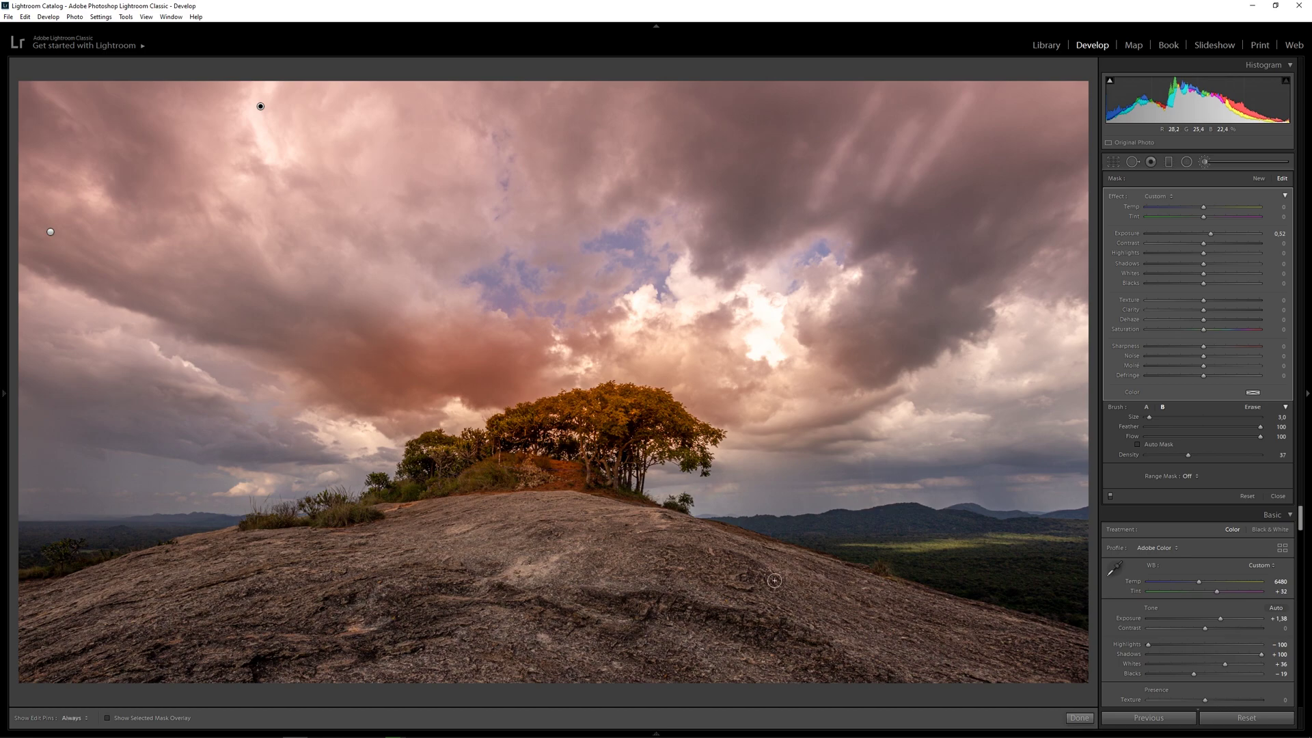
Set the brush mask to Exposure 0.24 and Clarity −79
drag(1211, 234, 1203, 234)
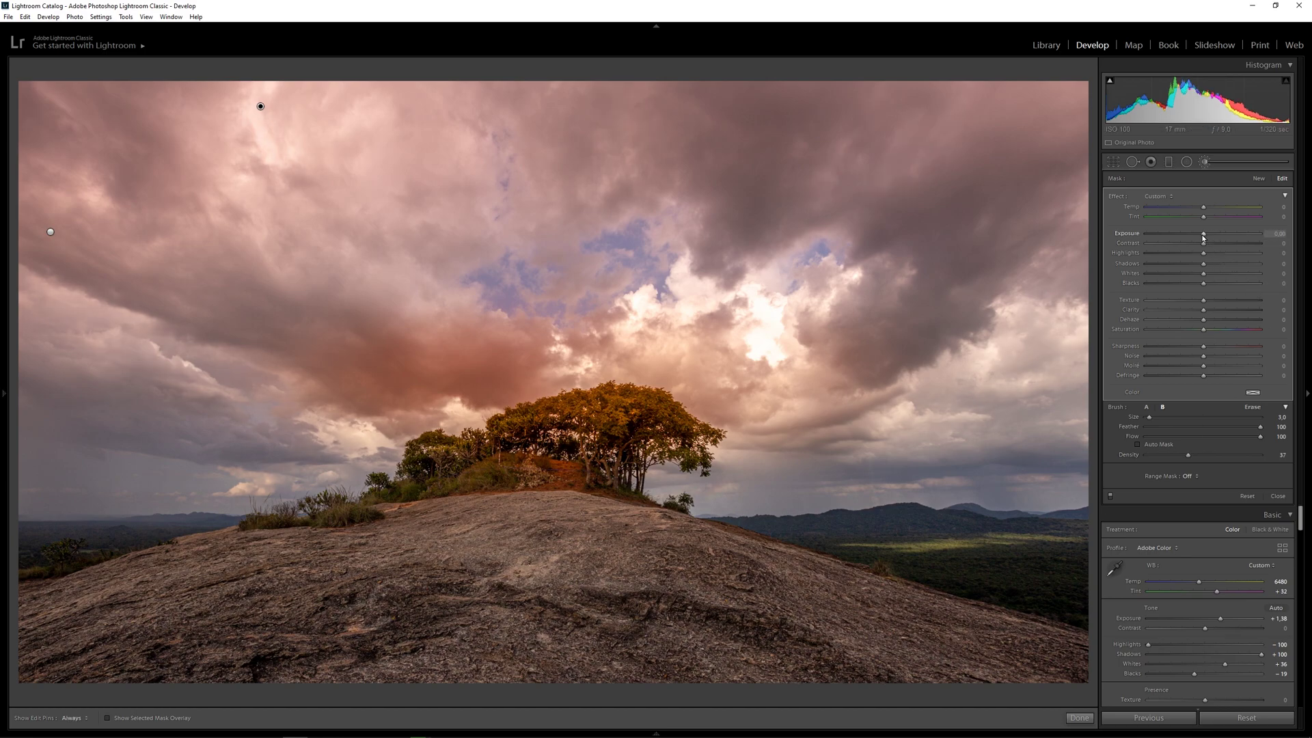
drag(1203, 238, 1206, 236)
drag(1163, 307, 1158, 306)
key(Escape)
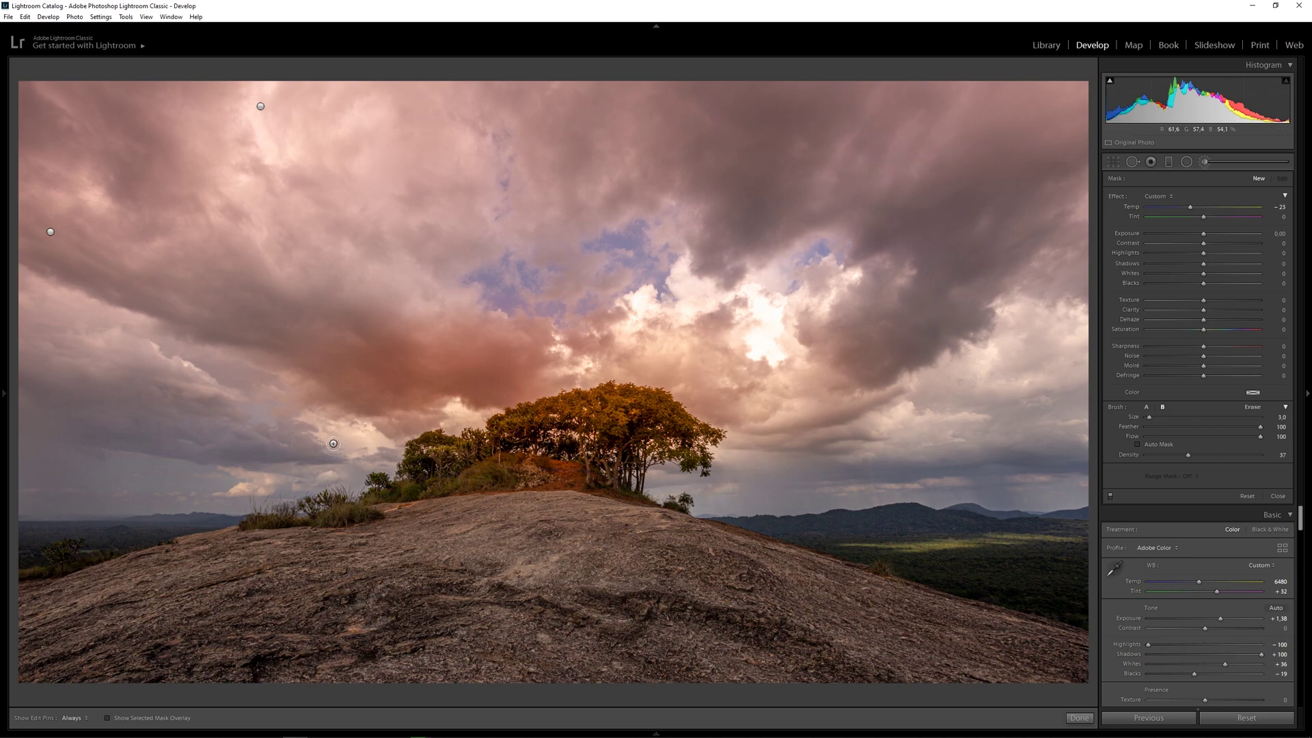
Paint a new brush area in the lower-left sky and cool it to Temp −53, Tint −36
scroll(330, 444, down, 2)
scroll(331, 444, up, 2)
scroll(331, 444, up, 2)
scroll(331, 444, up, 2)
click(324, 406)
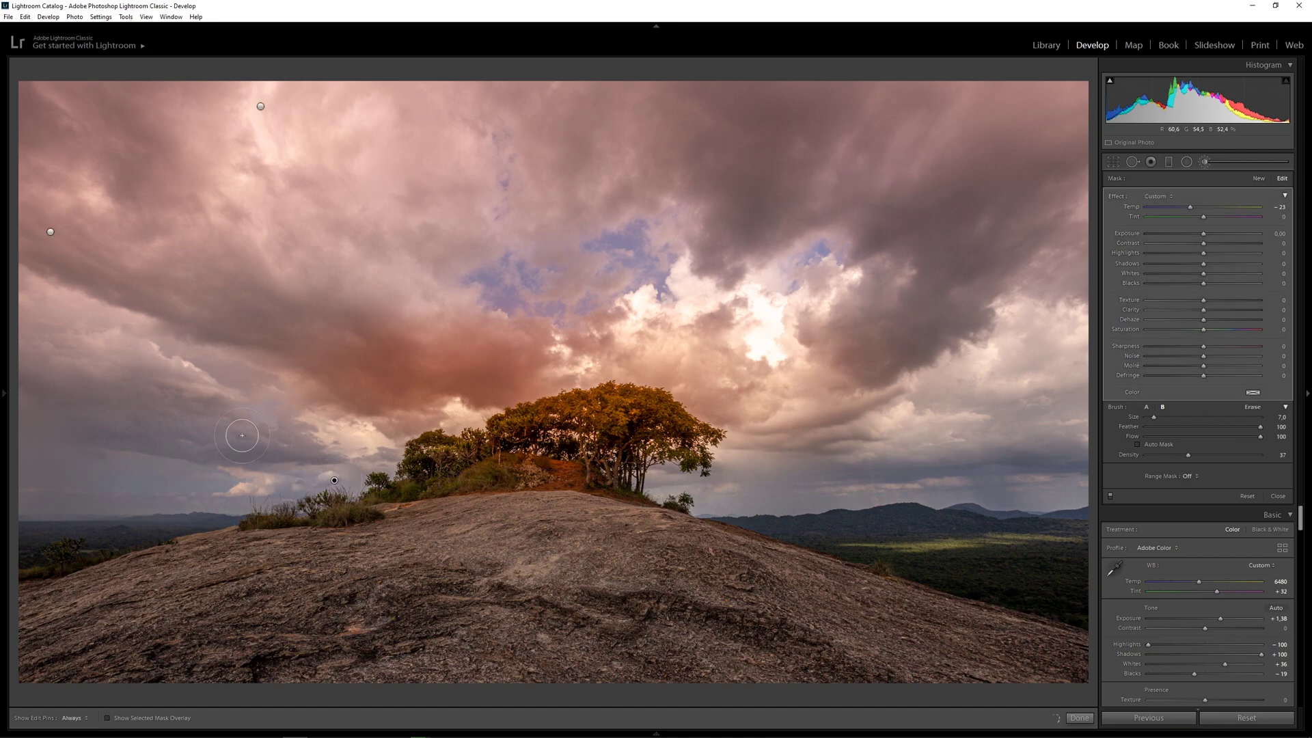
key(h)
key(h)
drag(1199, 214, 1171, 211)
key(Escape)
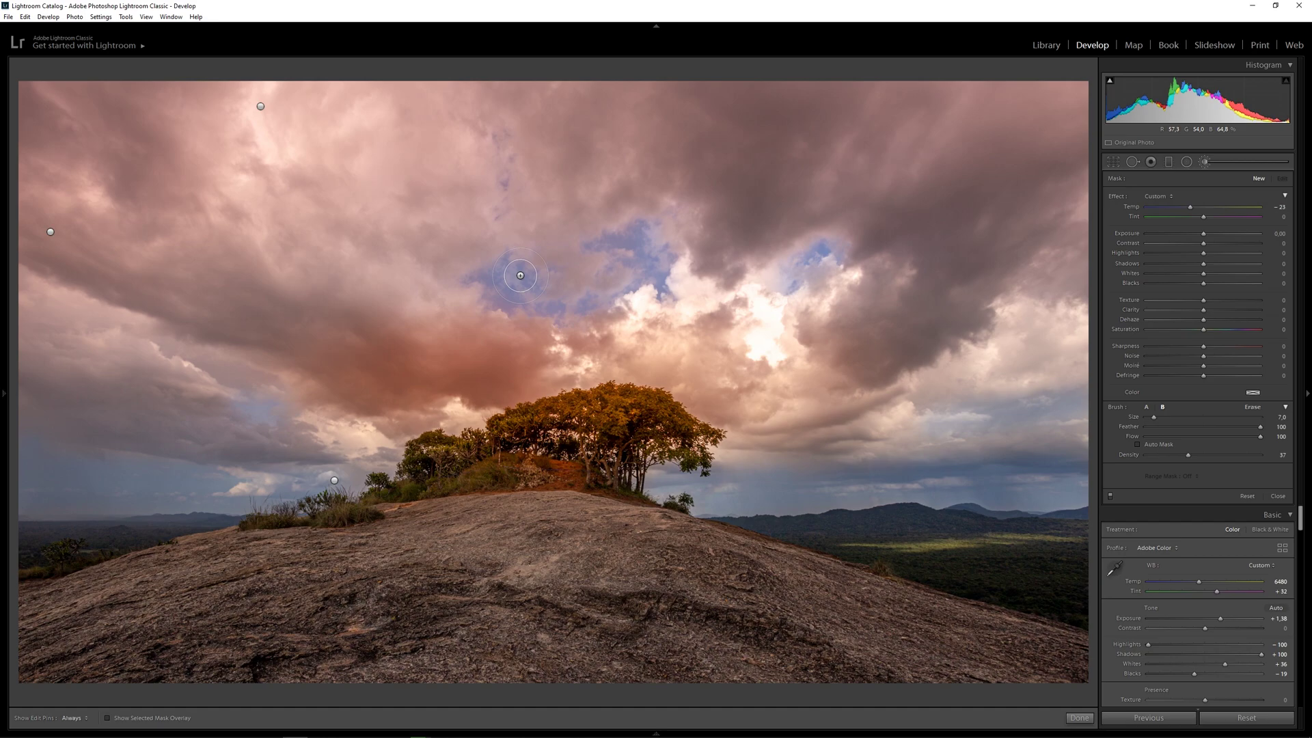
Select the radial glow behind the tree, rotate it counter-clockwise and move it right
key(k)
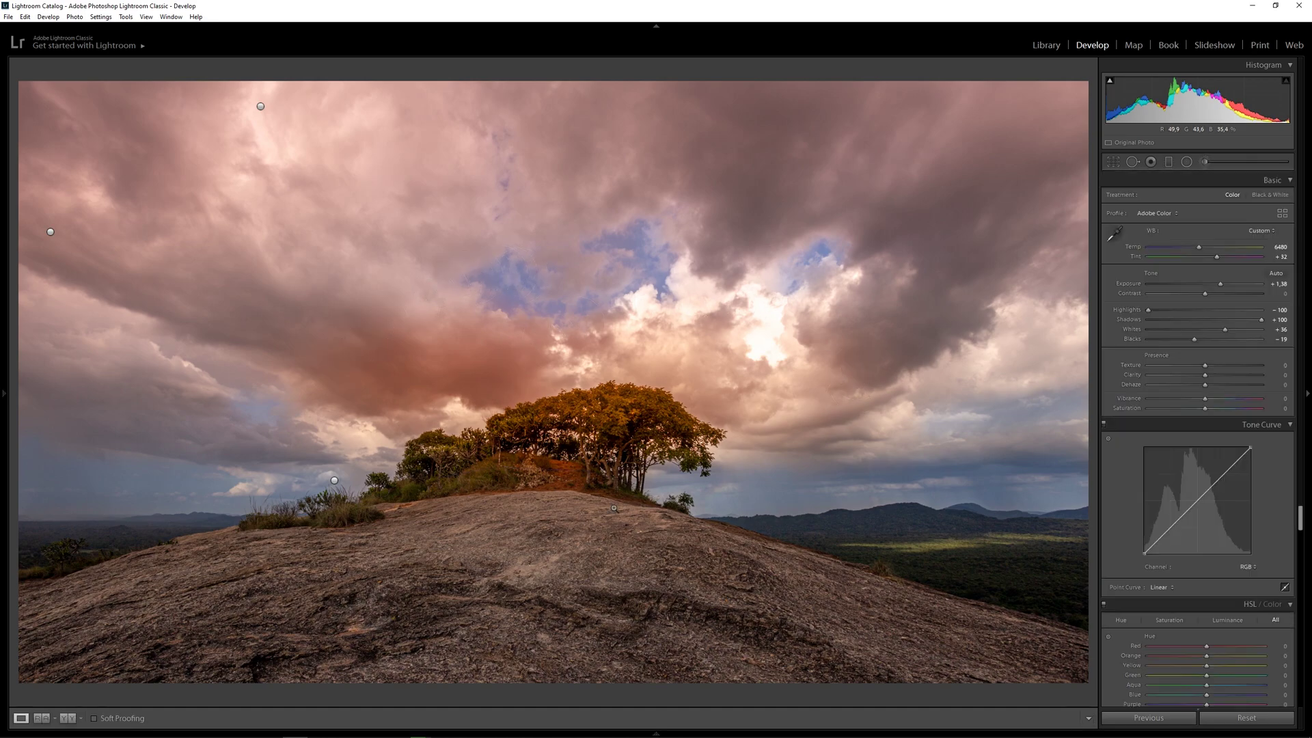
click(1187, 162)
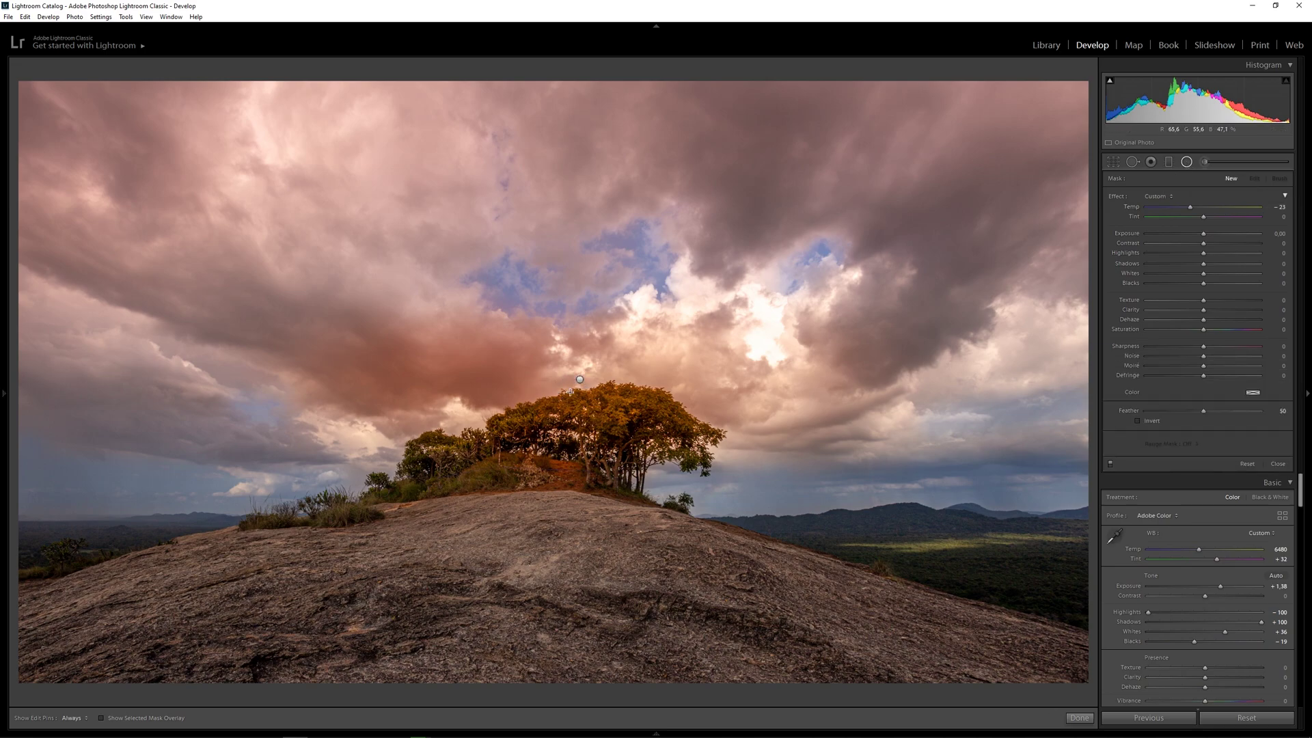
click(580, 379)
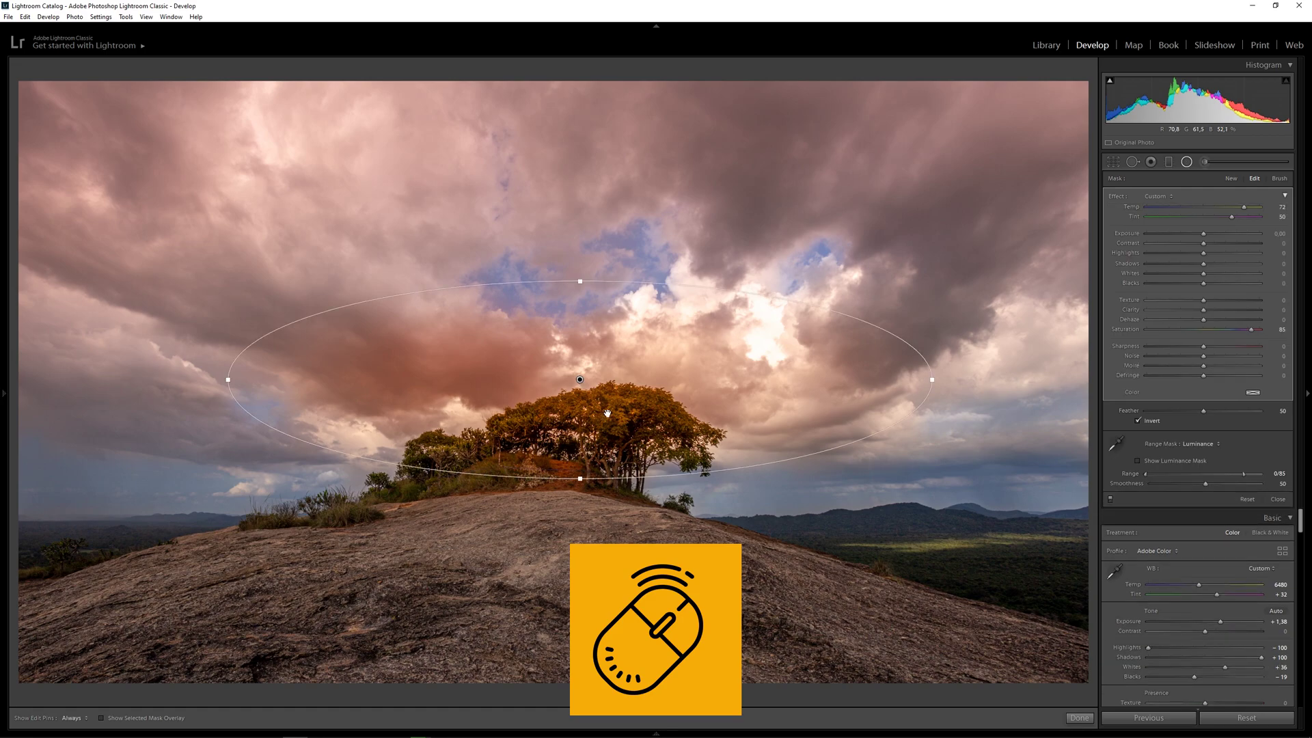
drag(942, 381, 941, 356)
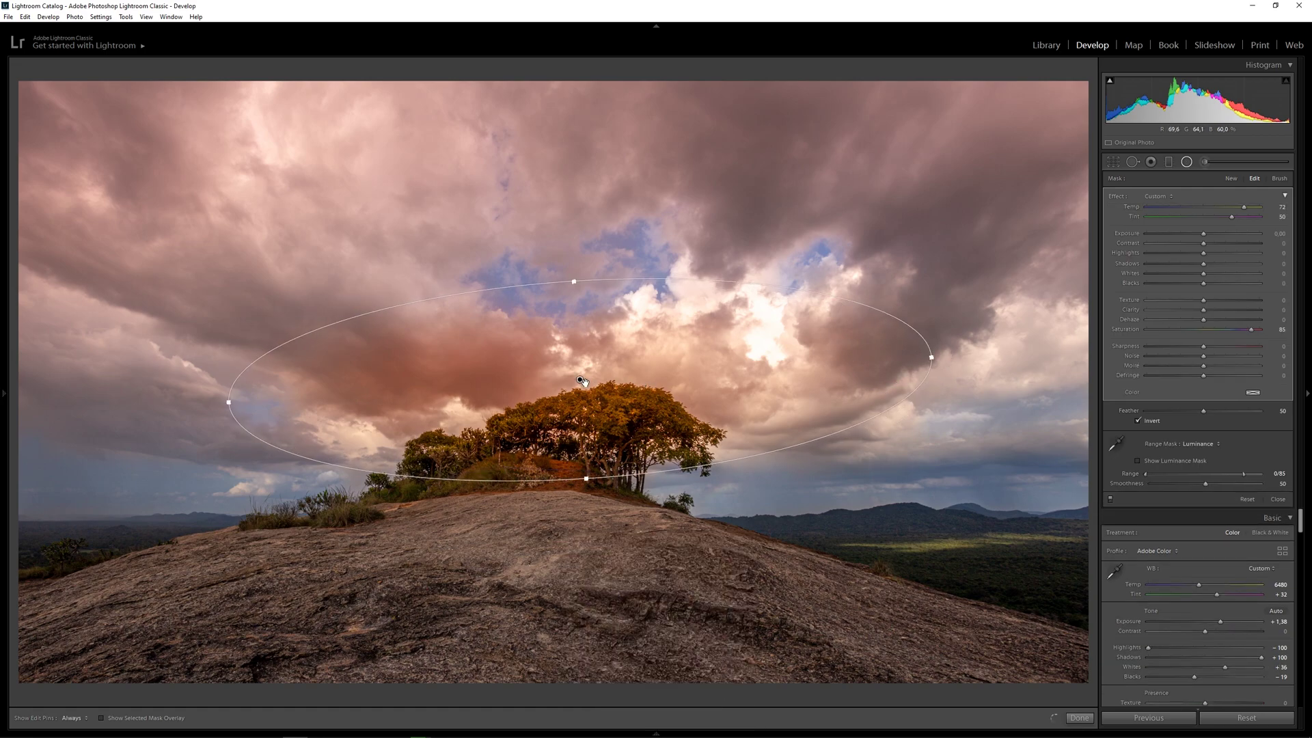
drag(579, 380, 642, 377)
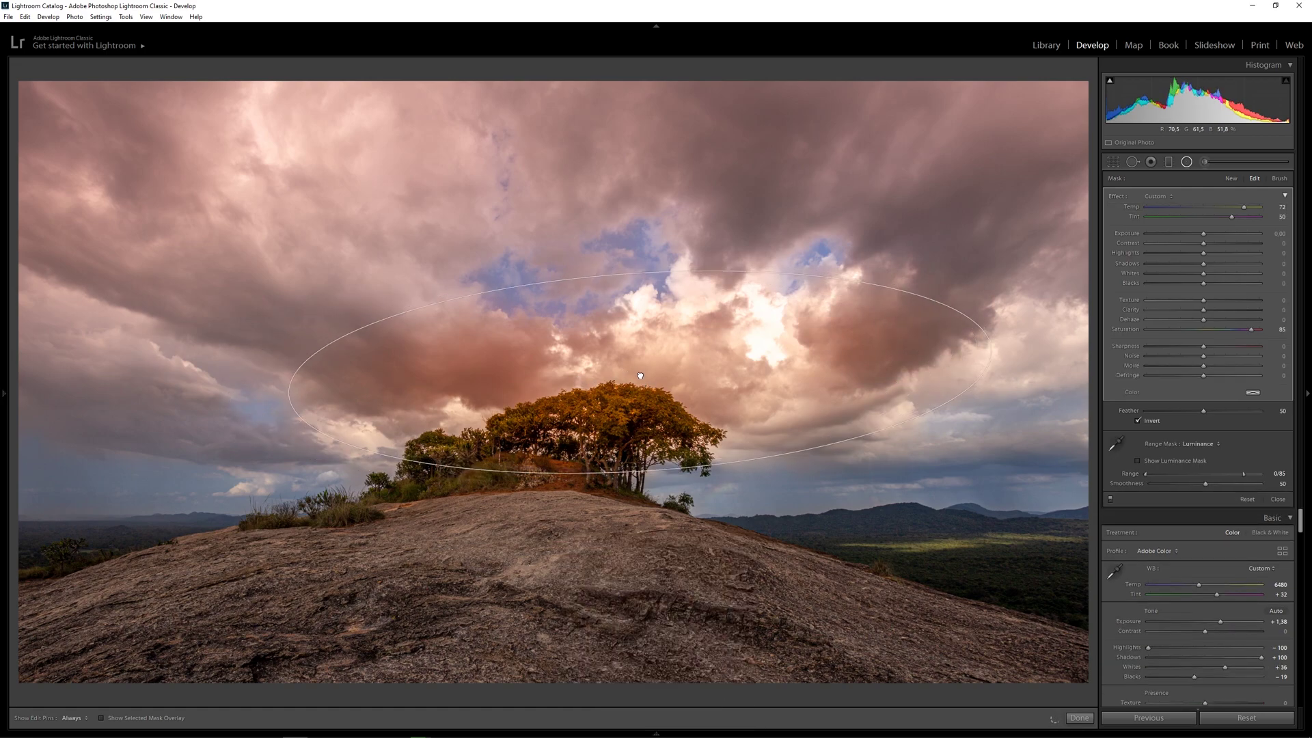
drag(642, 376, 657, 372)
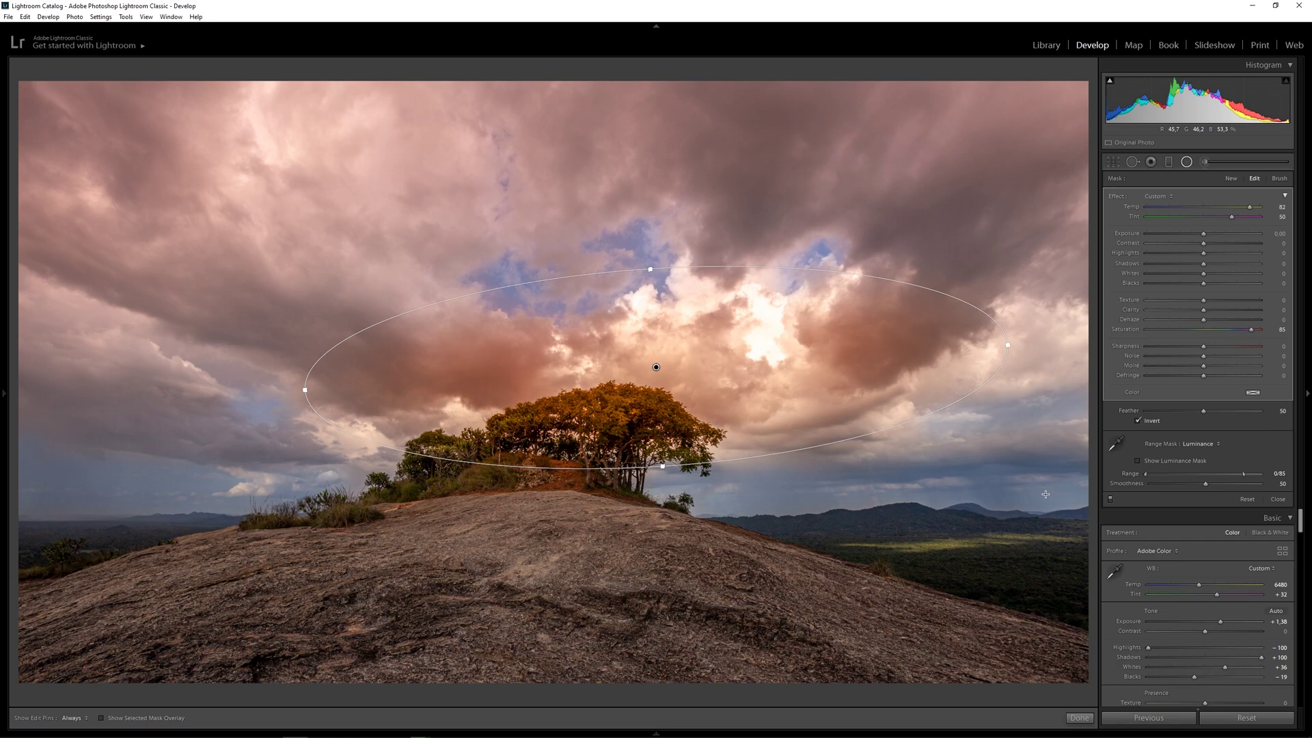
Lower the glow's temperature slightly and give it an orange colour tint
drag(1249, 207, 1267, 212)
click(1253, 392)
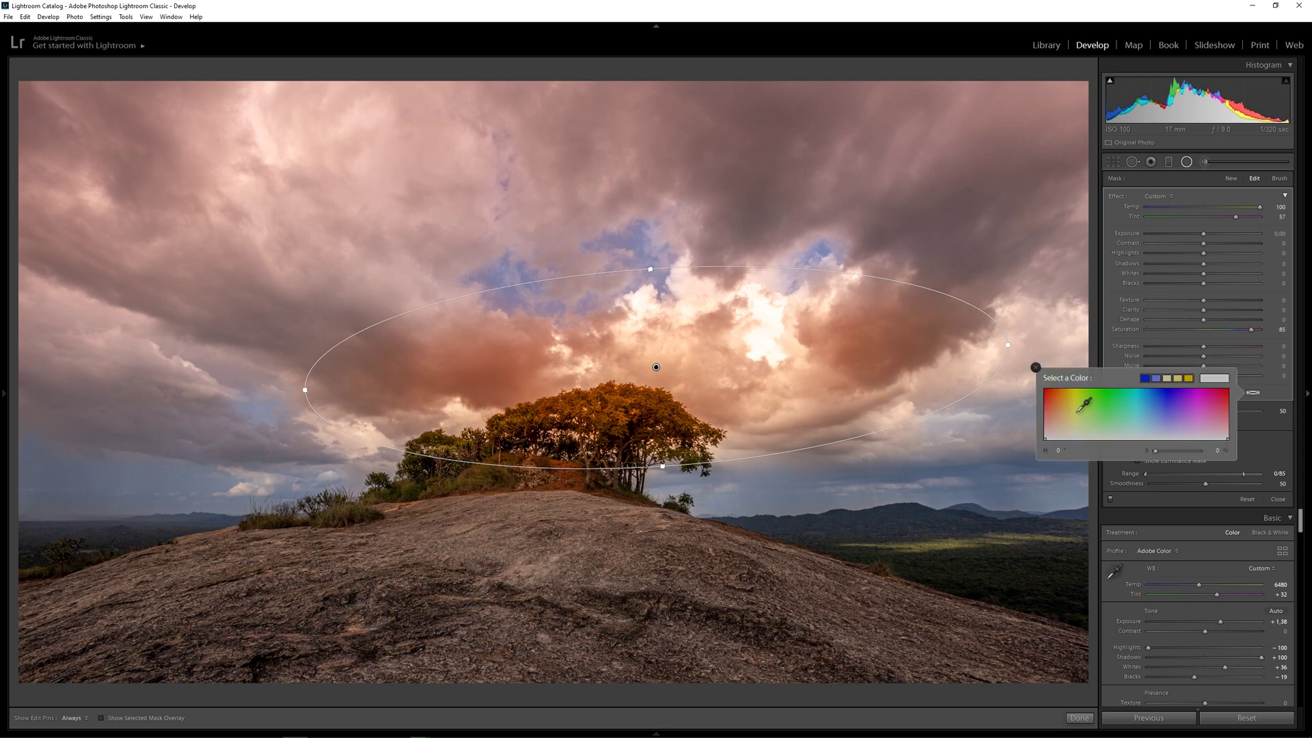
click(1068, 391)
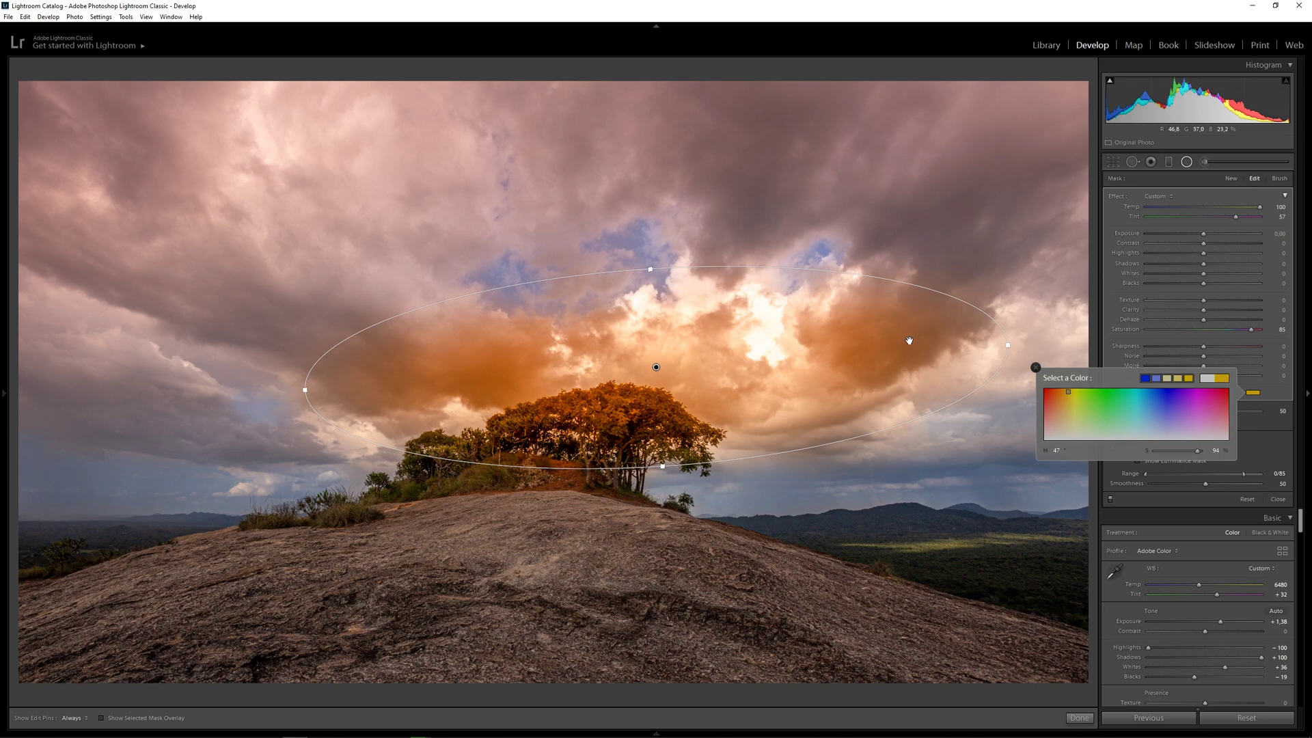
click(1063, 391)
drag(1197, 451, 1186, 451)
Narrow the glow ellipse, set Saturation 90, nudge it up, and set luminance range 20/85
drag(1008, 345, 902, 352)
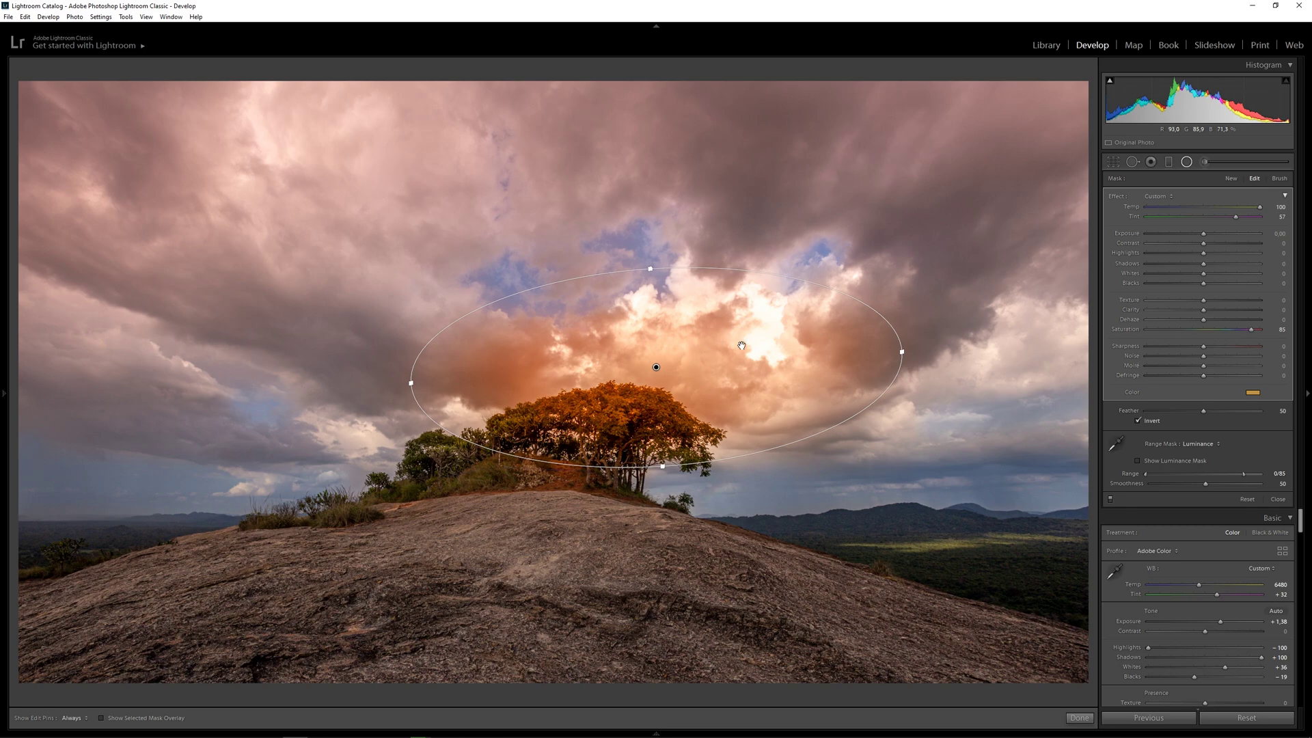
drag(1251, 329, 1255, 329)
drag(657, 369, 662, 354)
drag(1146, 474, 1169, 473)
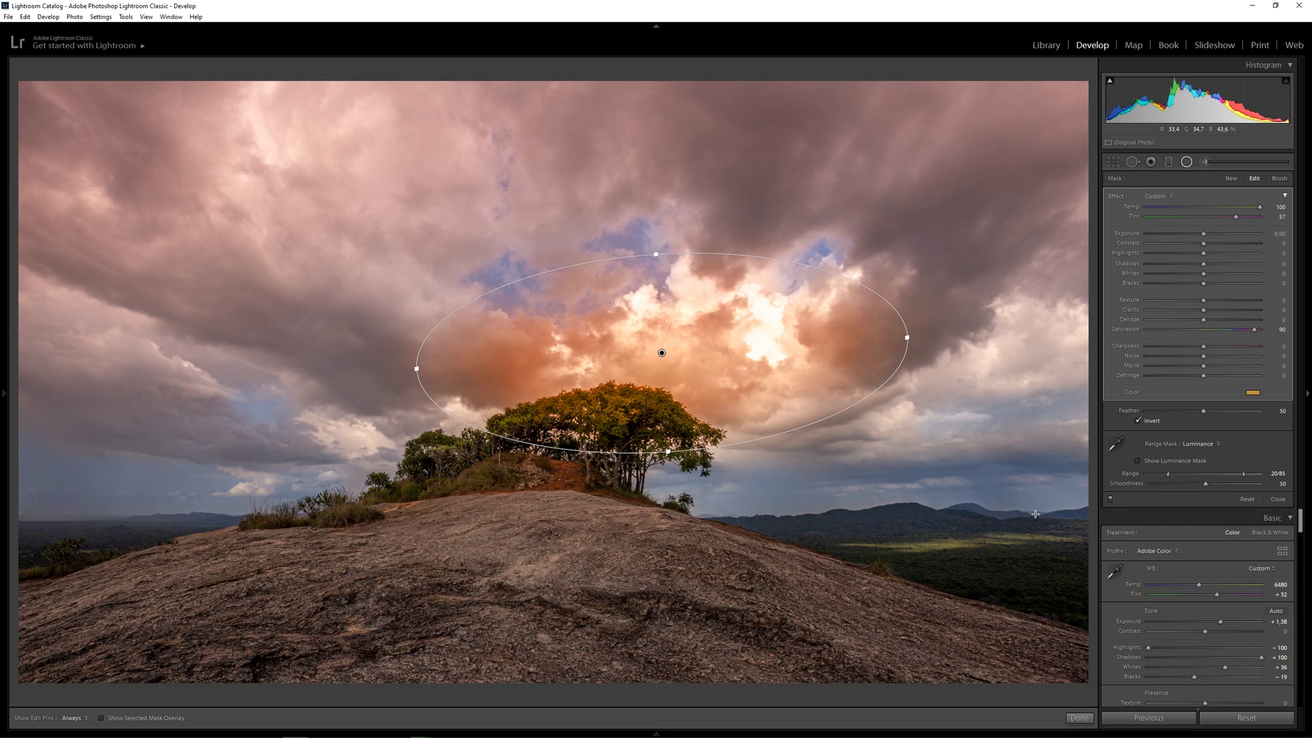
Close the Radial Filter and raise the photo's overall Vibrance to +7
key(shift+m)
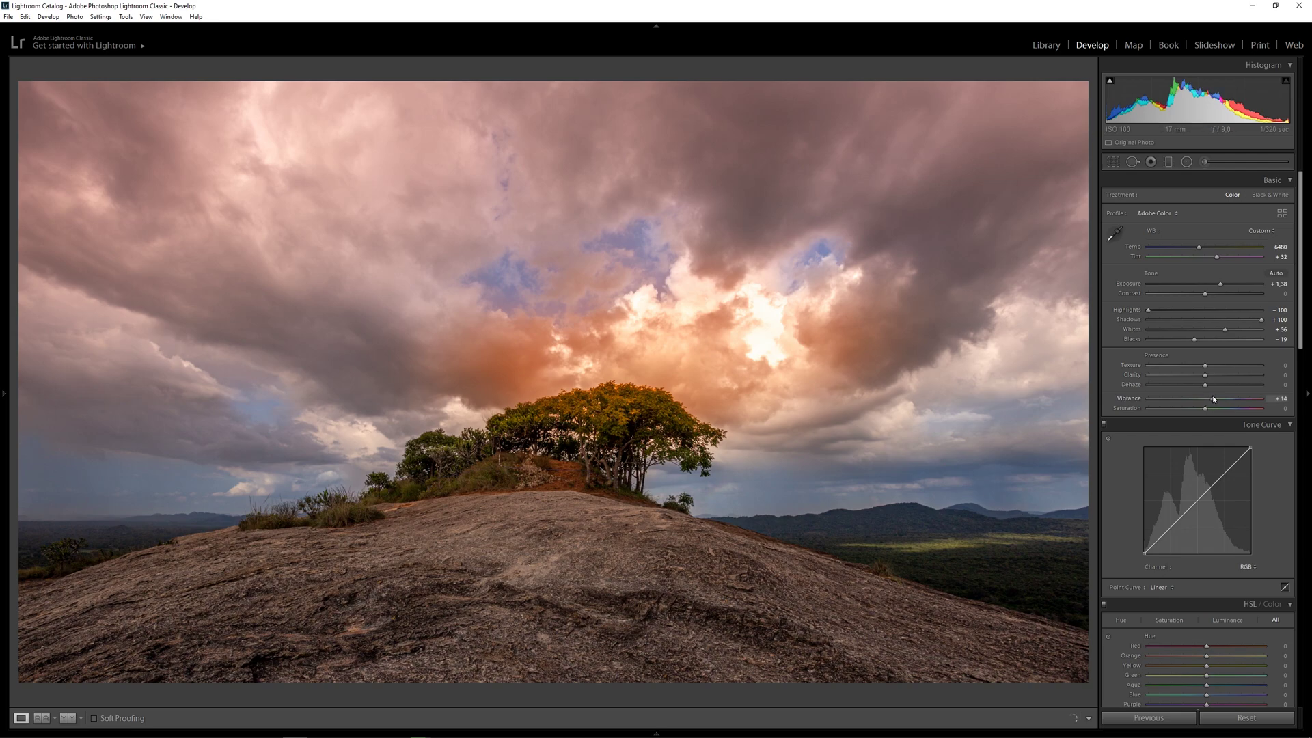
drag(1212, 396, 1208, 400)
key(backslash)
key(backslash)
key(backslash)
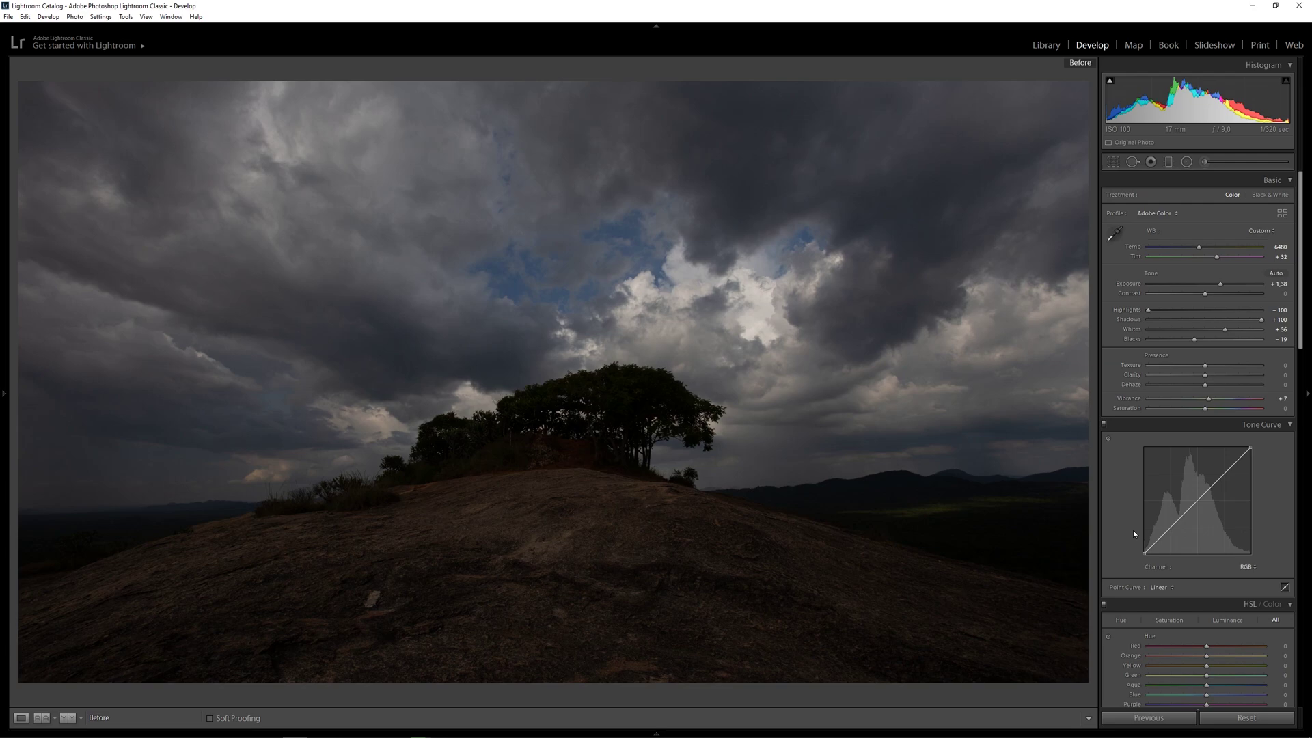
key(backslash)
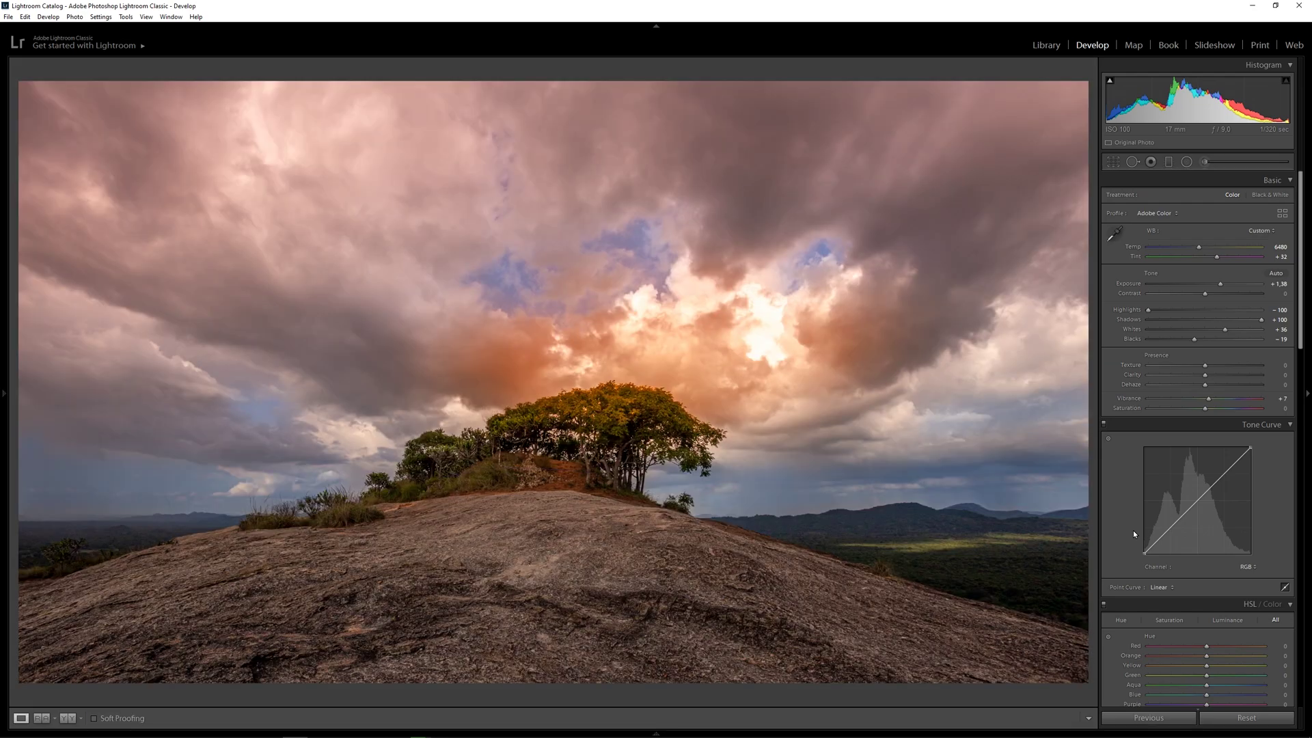